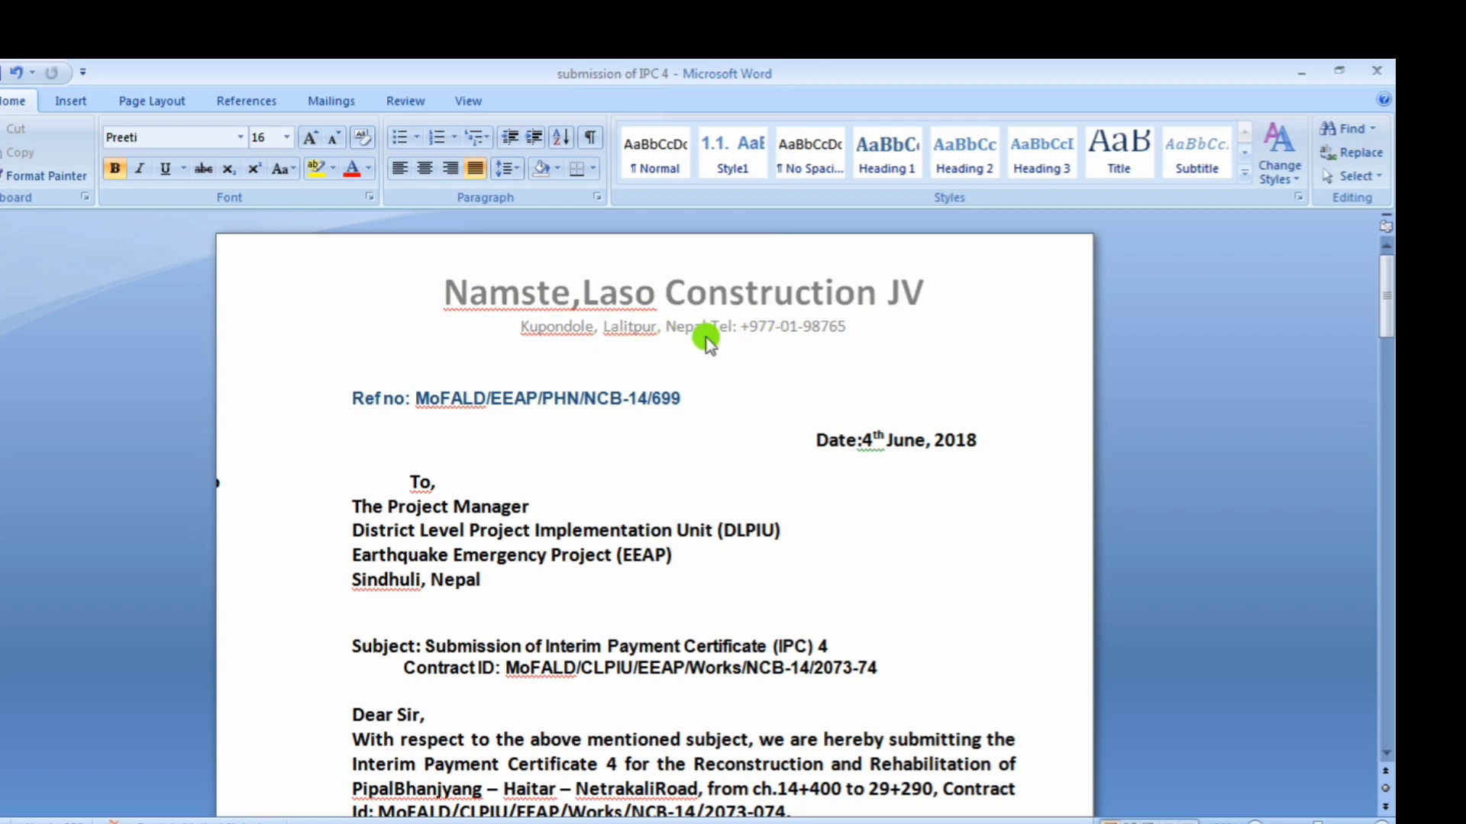
- Examine the English IPC 4 submission letter's letterhead, reference number, date and recipient address
{"action": "scroll", "coordinate": [494, 401], "scroll_direction": "down", "scroll_amount": 1}
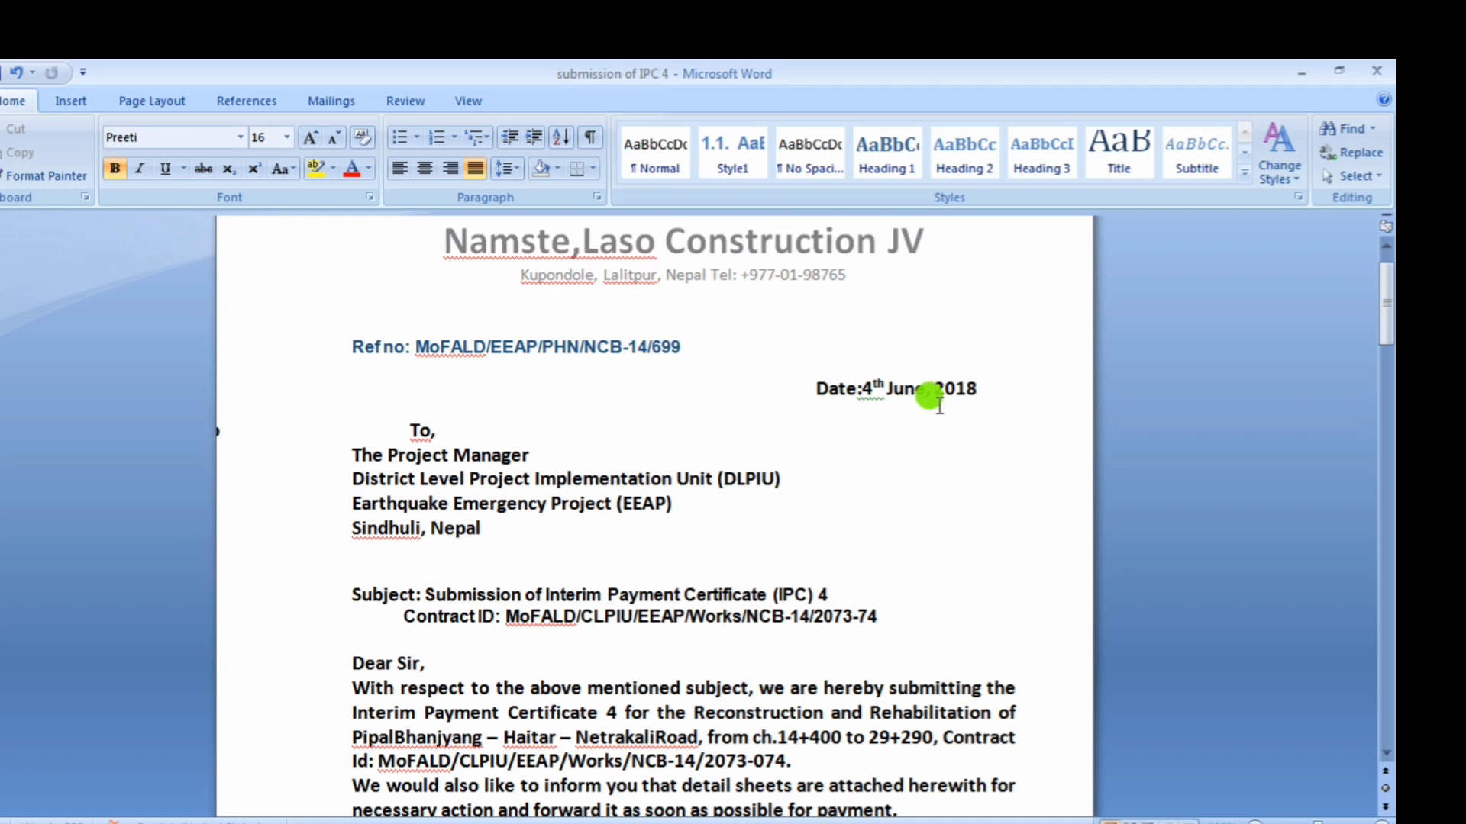
{"action": "scroll", "coordinate": [445, 386], "scroll_direction": "down", "scroll_amount": 2}
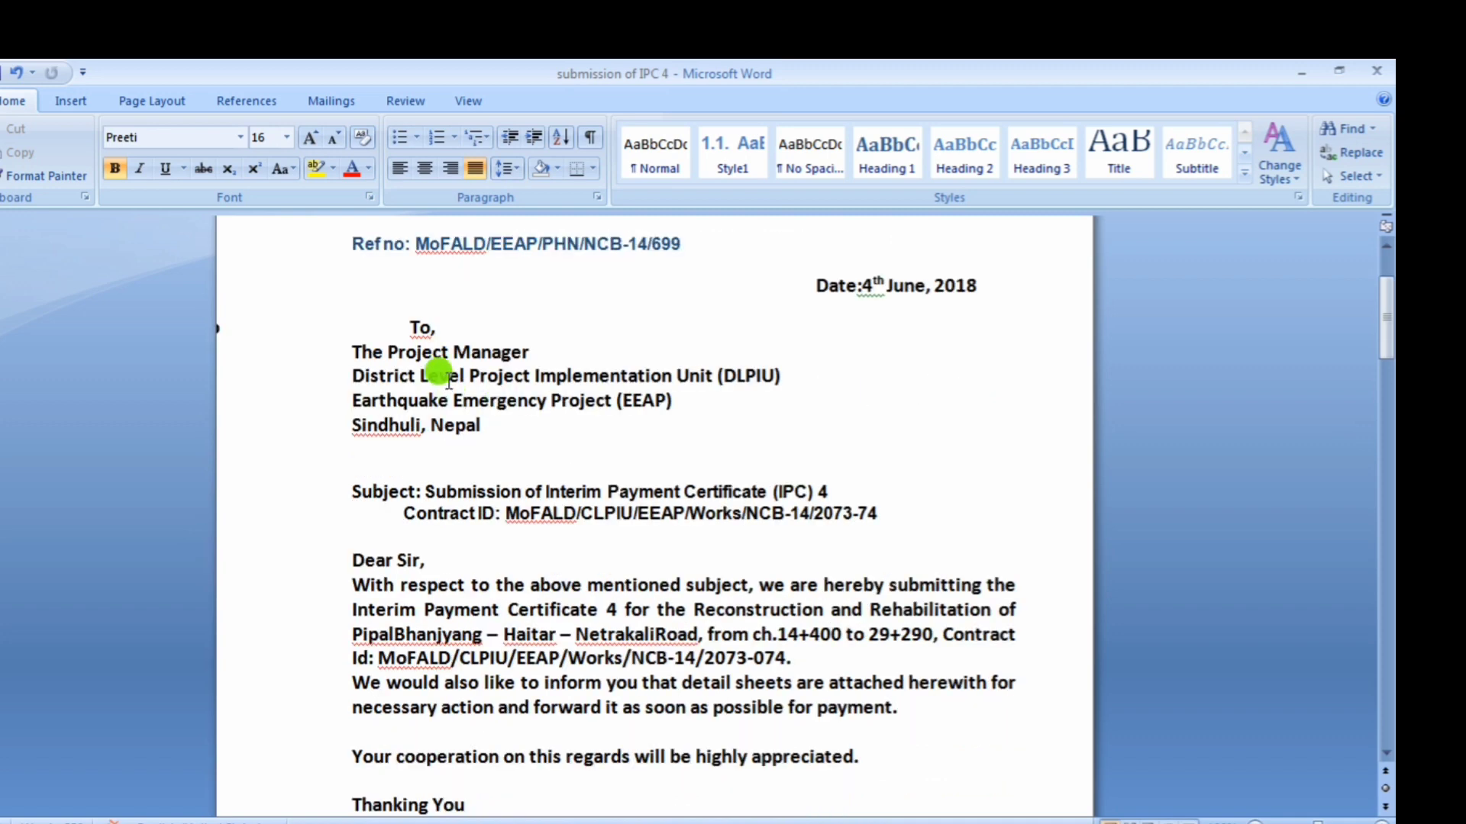
{"action": "scroll", "coordinate": [447, 401], "scroll_direction": "up", "scroll_amount": 1}
{"action": "type", "text": ","}
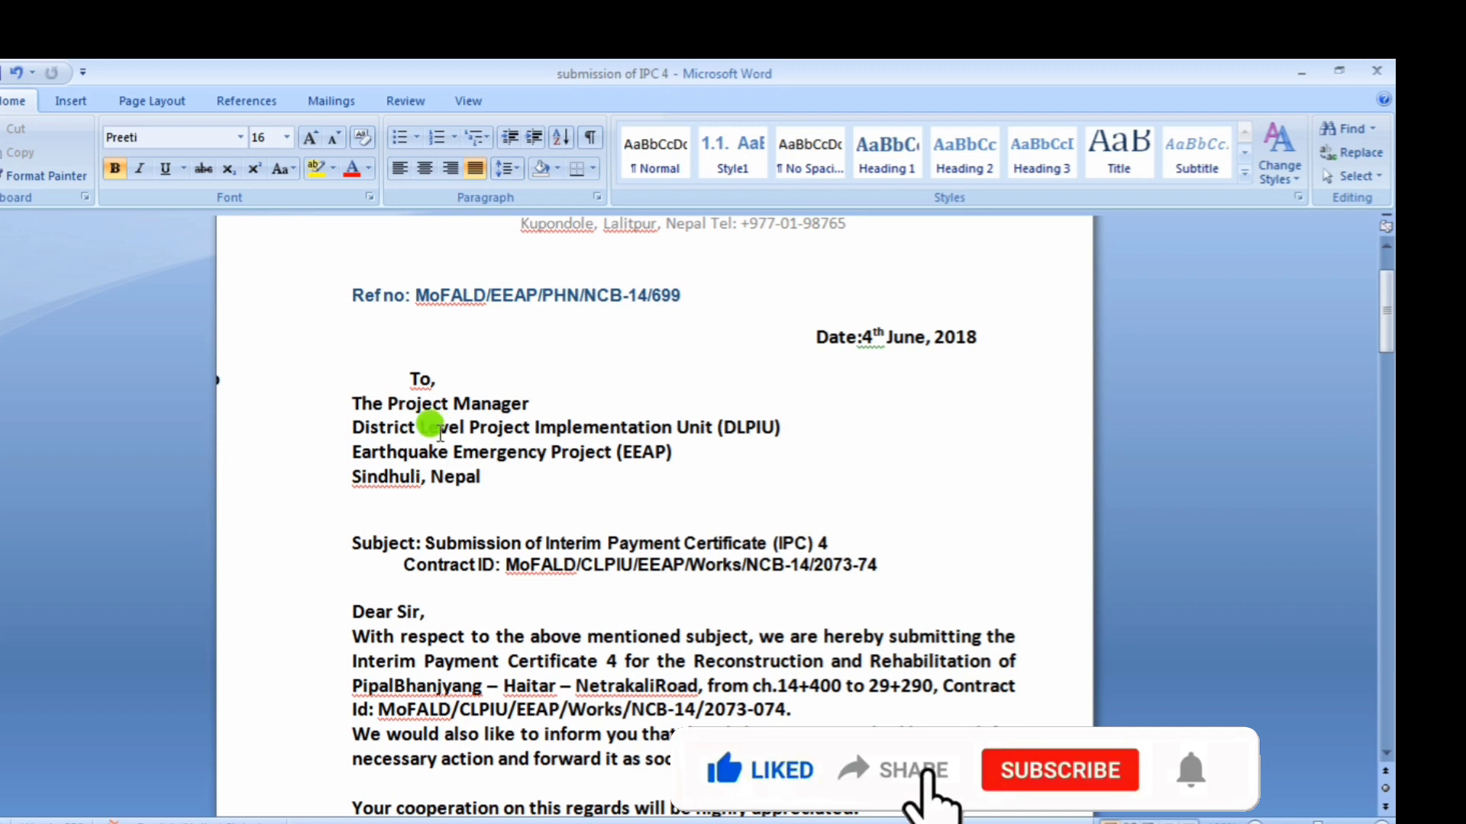
{"action": "scroll", "coordinate": [405, 416], "scroll_direction": "down", "scroll_amount": 1}
{"action": "scroll", "coordinate": [404, 416], "scroll_direction": "up", "scroll_amount": 1}
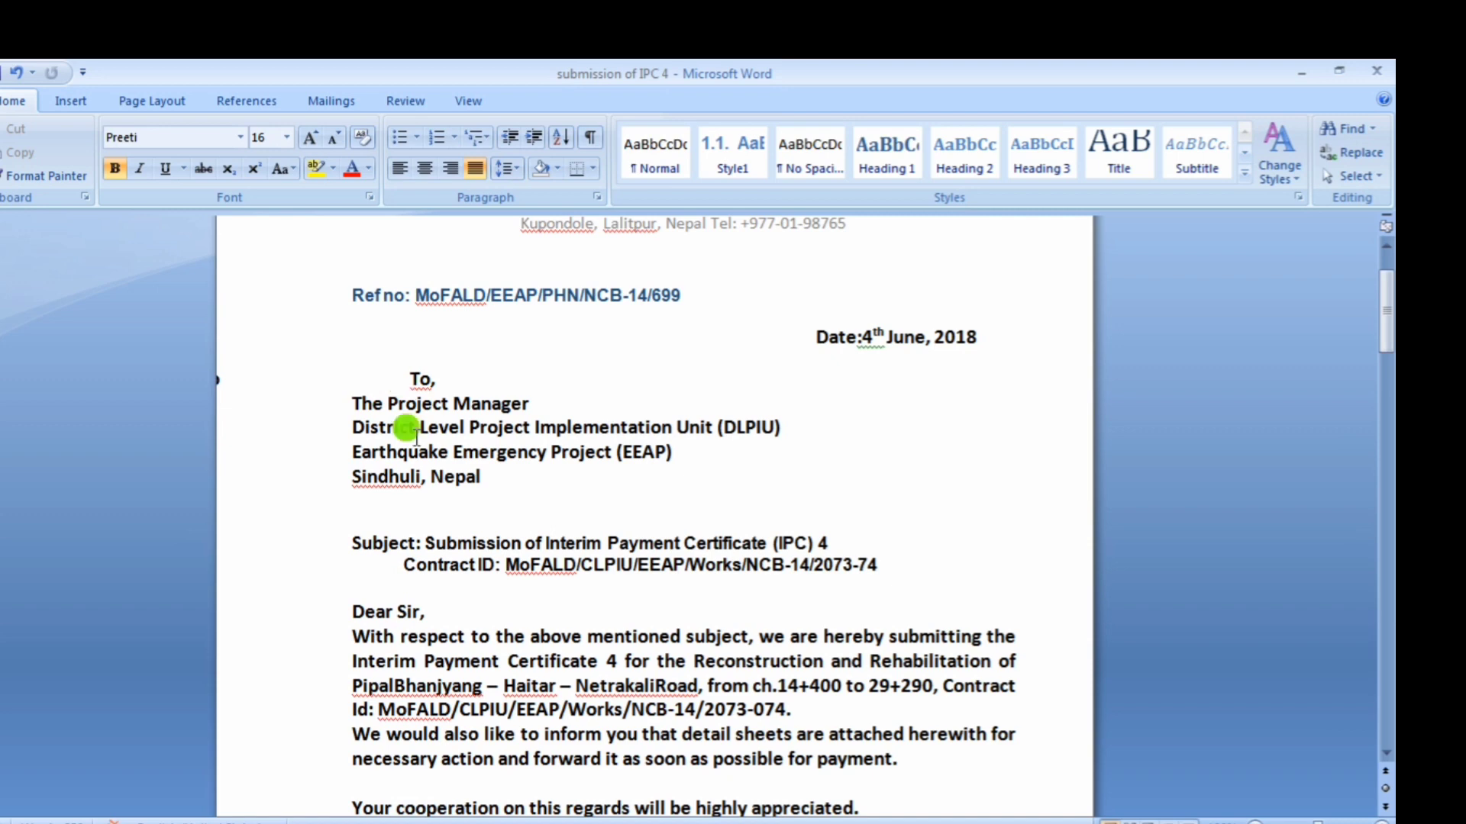
{"action": "scroll", "coordinate": [405, 427], "scroll_direction": "down", "scroll_amount": 1}
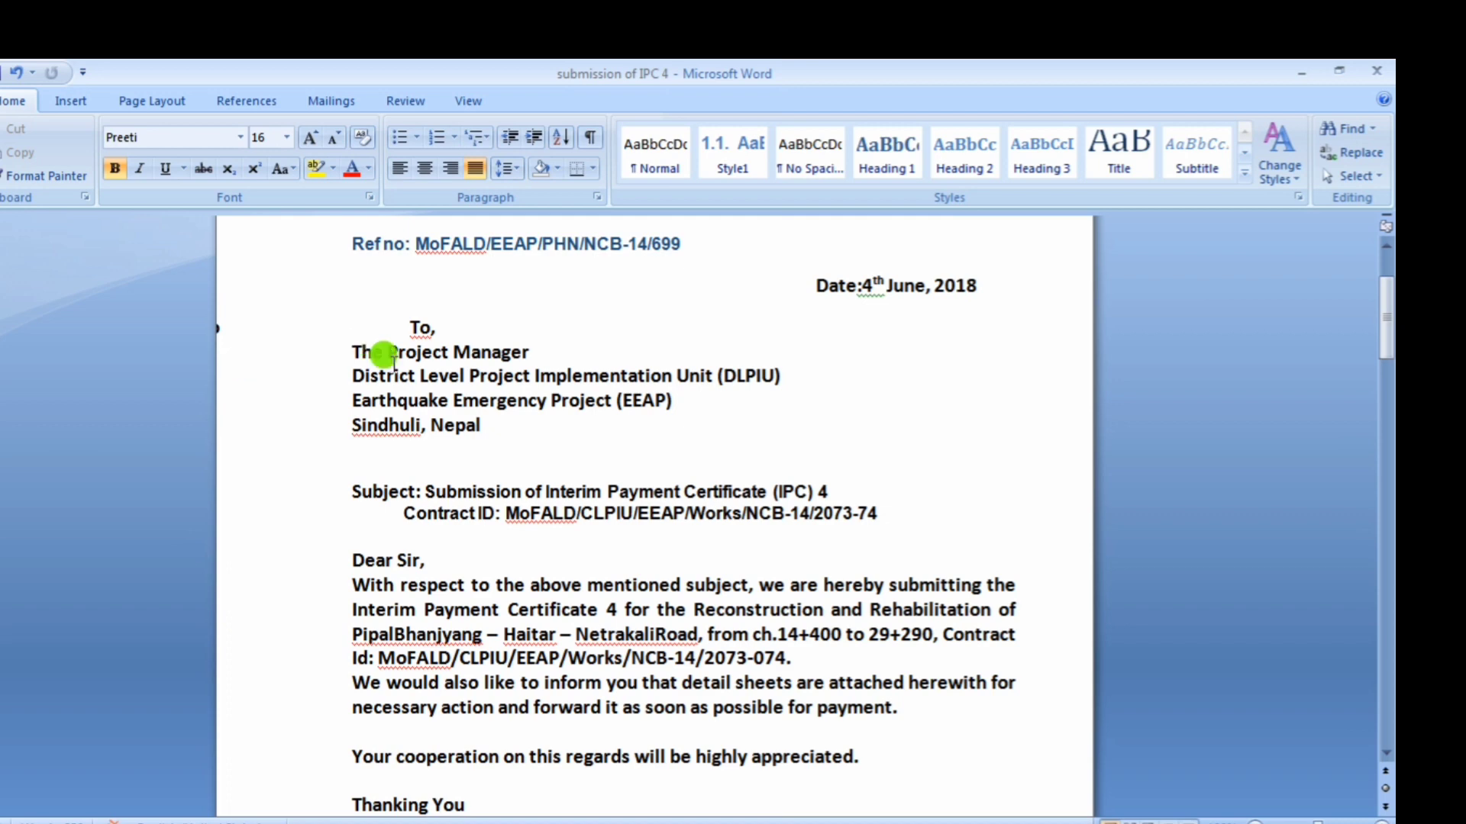
{"action": "scroll", "coordinate": [384, 354], "scroll_direction": "up", "scroll_amount": 1}
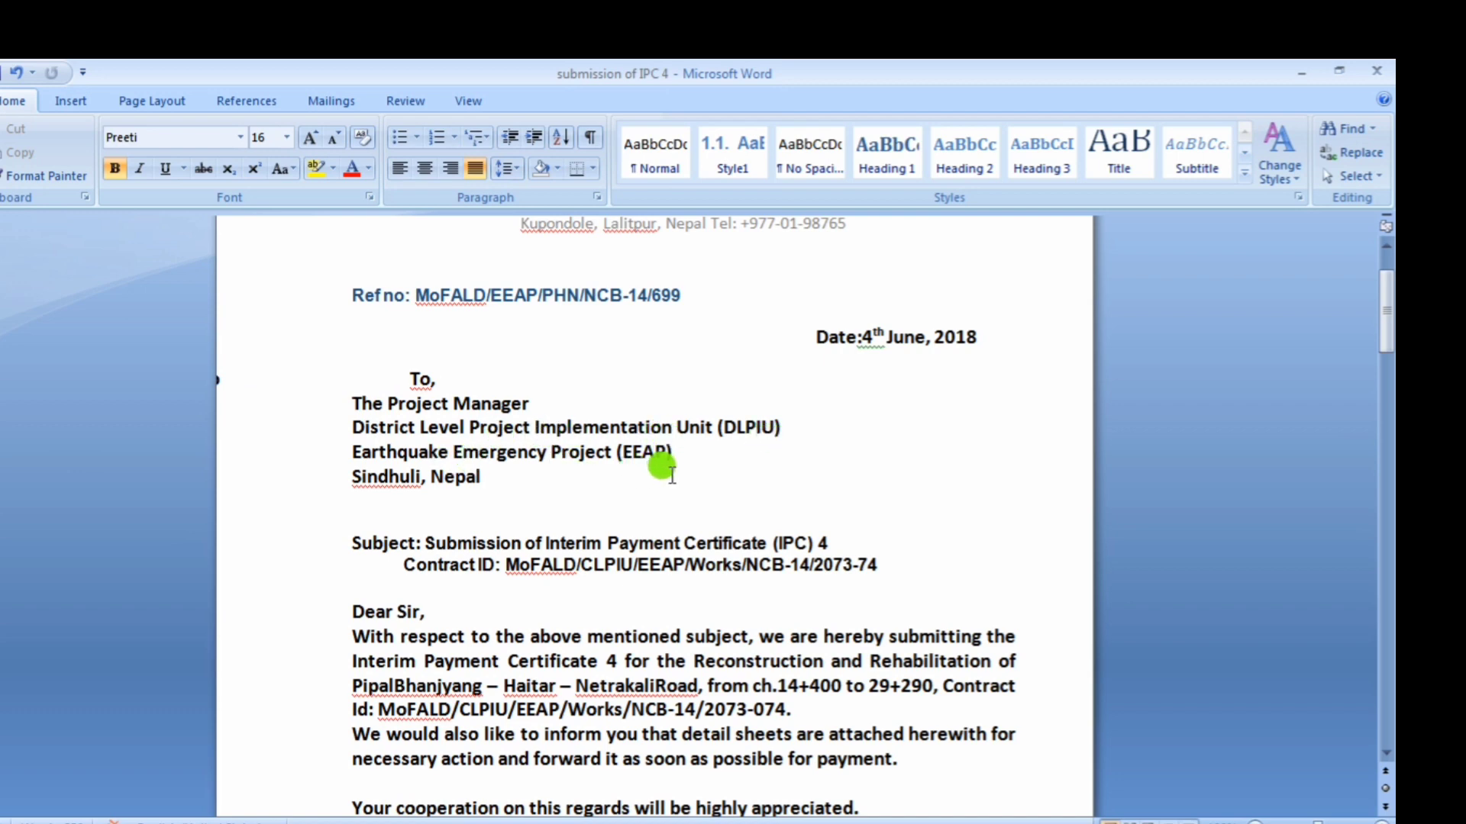
{"action": "scroll", "coordinate": [493, 491], "scroll_direction": "down", "scroll_amount": 1}
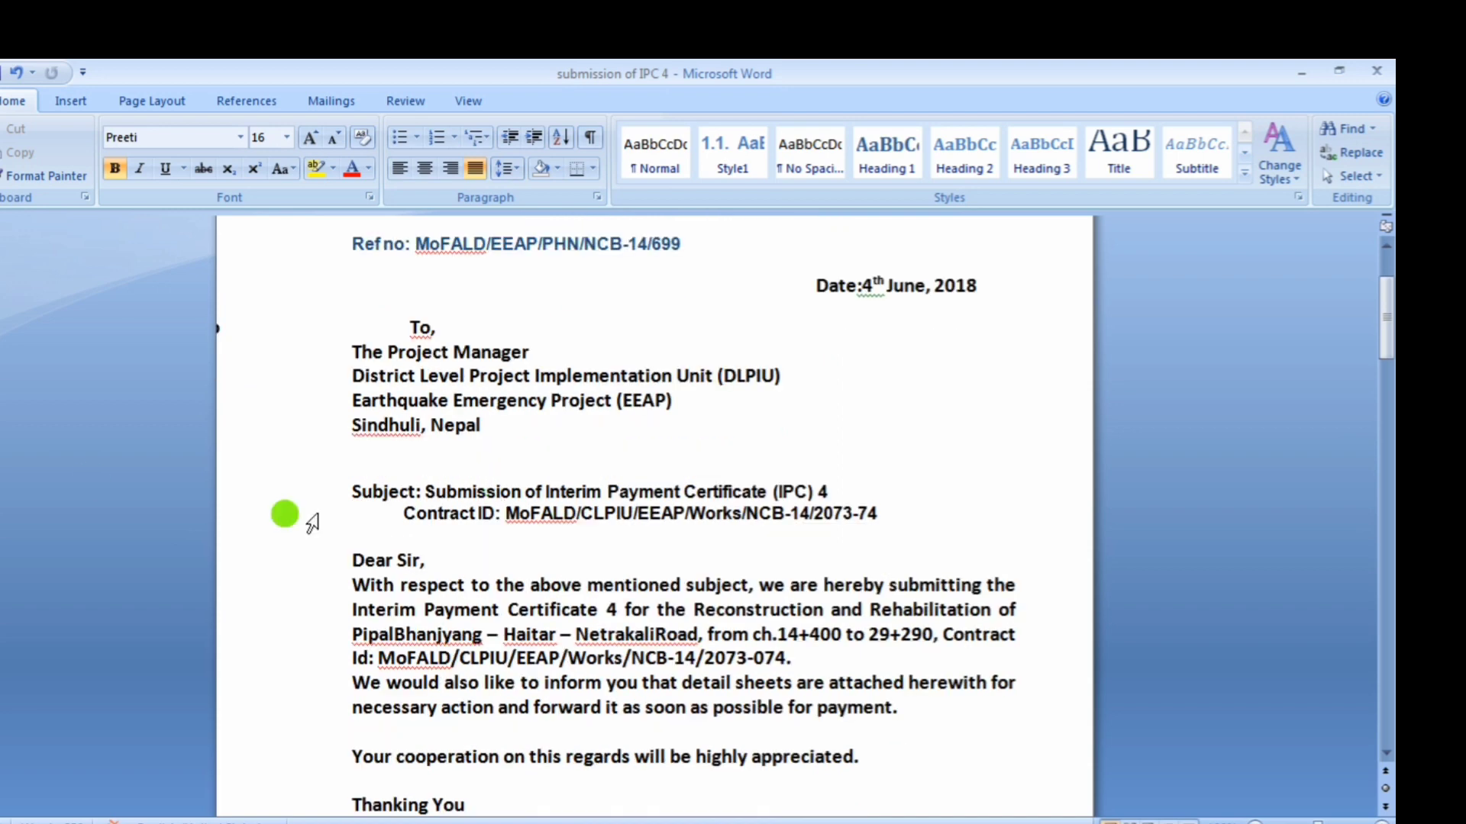
- Read the English letter from its subject and contract ID through the body, closing, signature block, Cc list and footer
{"action": "scroll", "coordinate": [392, 458], "scroll_direction": "down", "scroll_amount": 1}
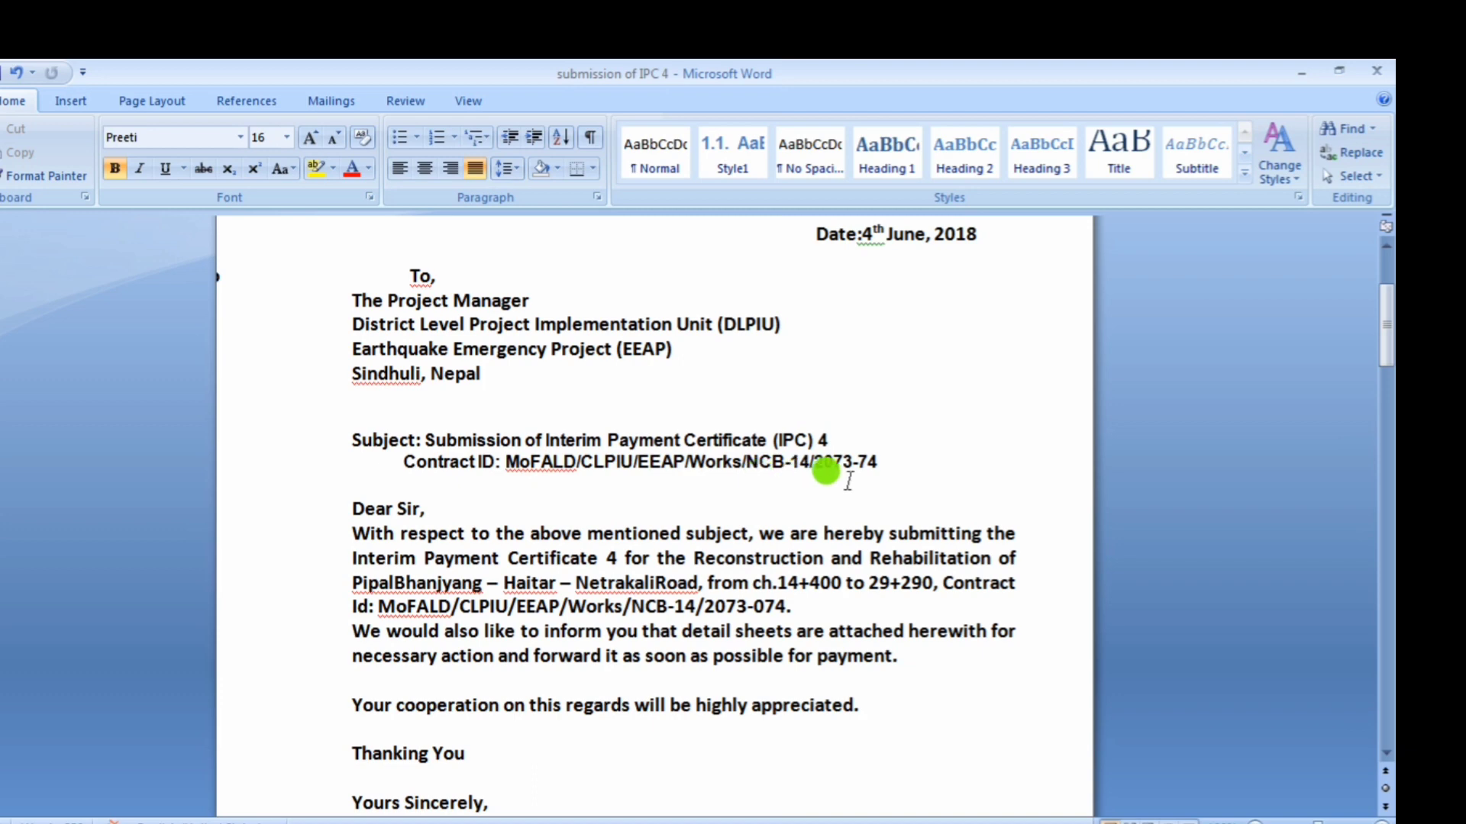
{"action": "scroll", "coordinate": [878, 470], "scroll_direction": "down", "scroll_amount": 1}
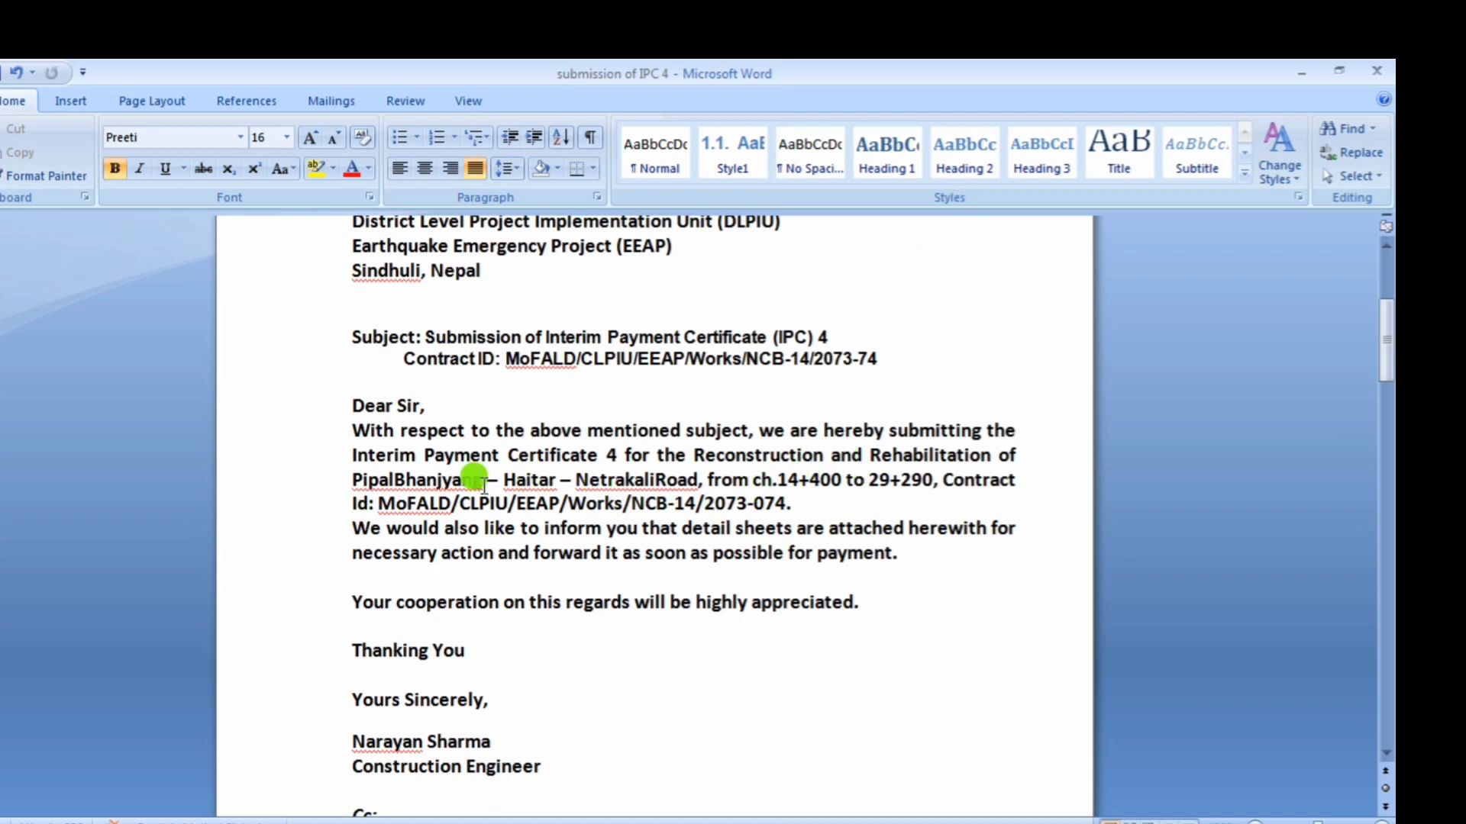
{"action": "scroll", "coordinate": [470, 481], "scroll_direction": "down", "scroll_amount": 1}
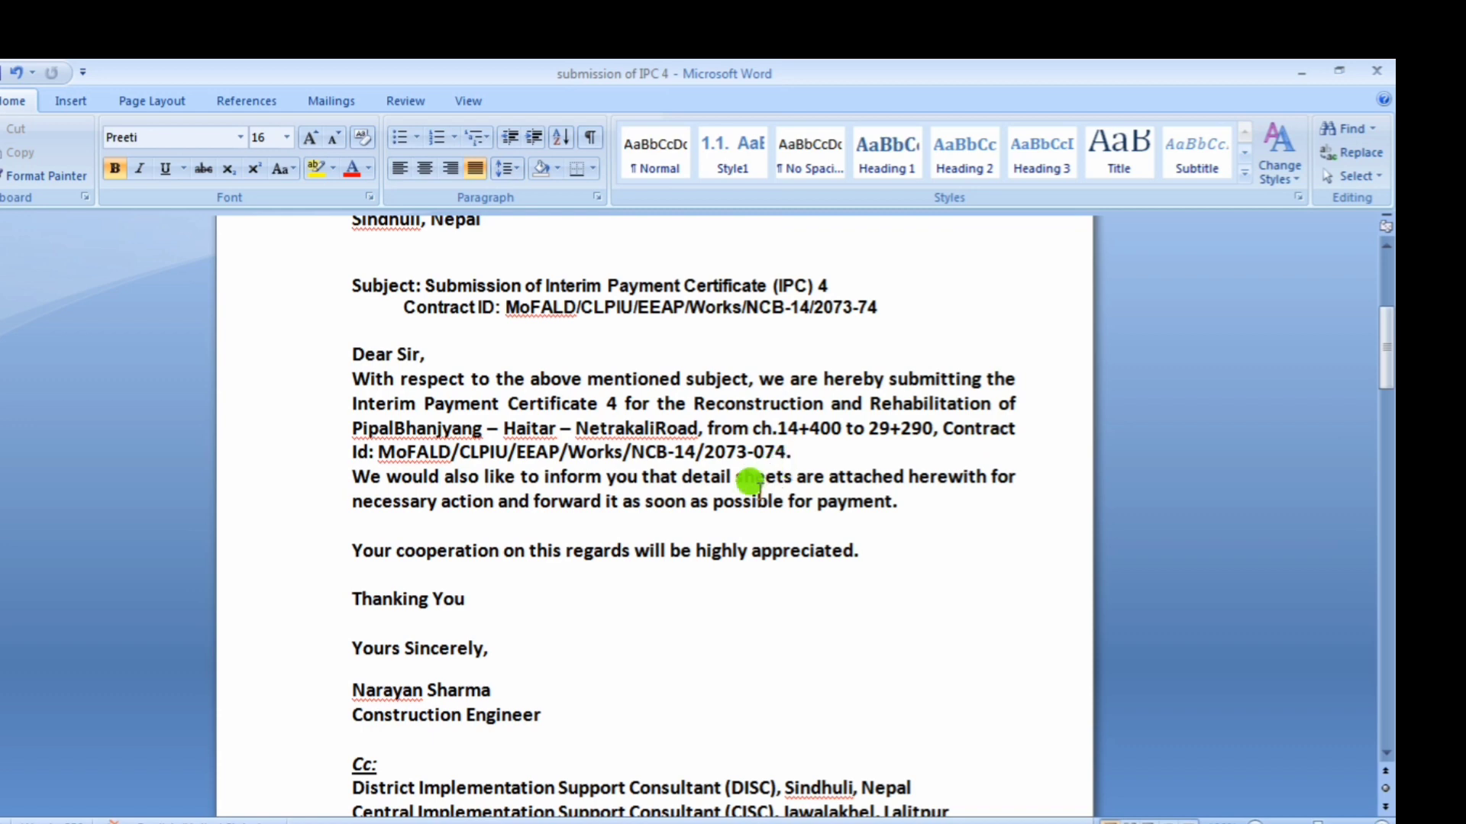
{"action": "scroll", "coordinate": [458, 488], "scroll_direction": "down", "scroll_amount": 1}
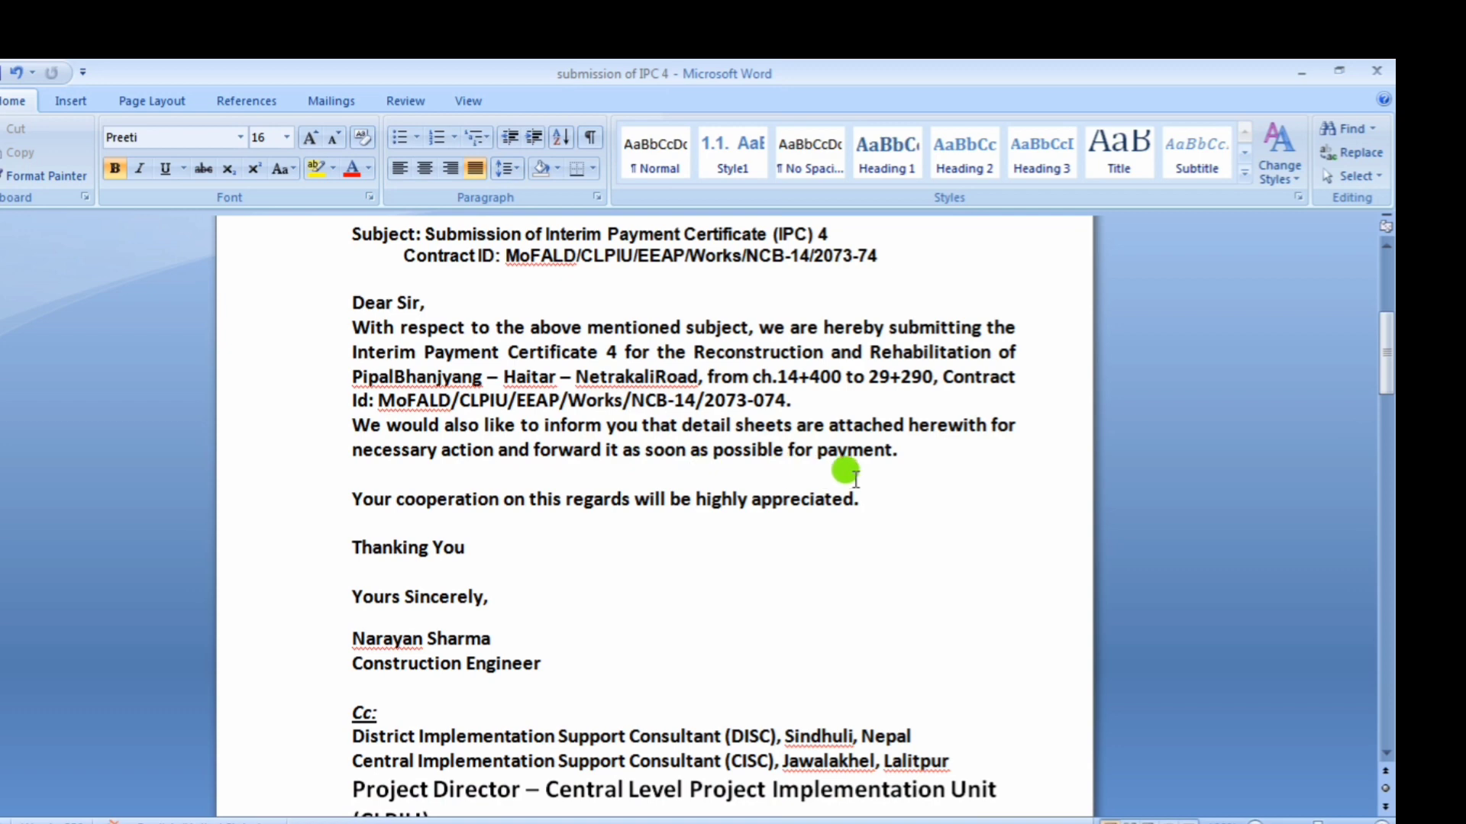
{"action": "scroll", "coordinate": [859, 481], "scroll_direction": "down", "scroll_amount": 1}
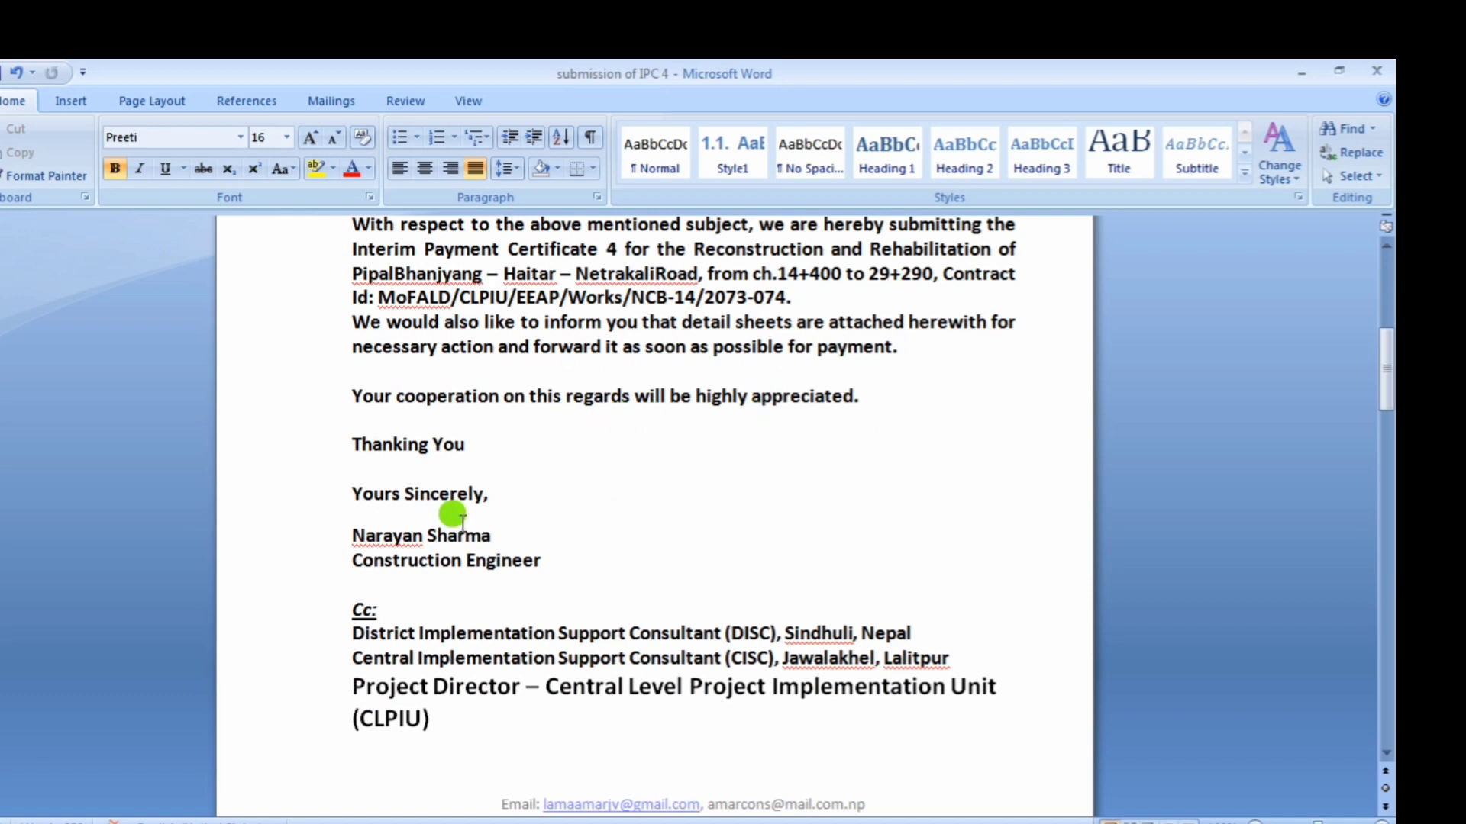
{"action": "scroll", "coordinate": [457, 523], "scroll_direction": "down", "scroll_amount": 1}
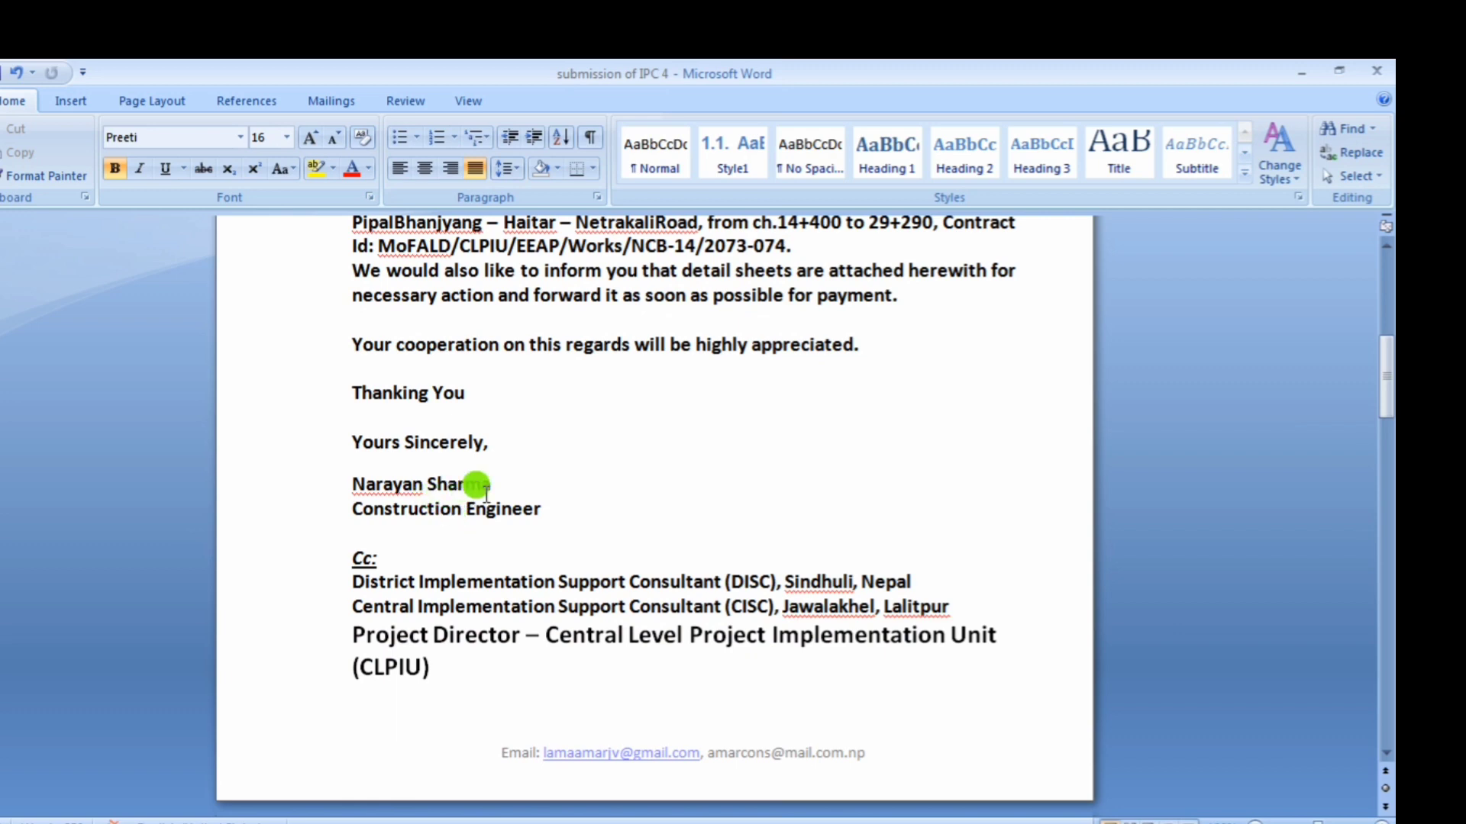
{"action": "scroll", "coordinate": [486, 494], "scroll_direction": "down", "scroll_amount": 1}
{"action": "scroll", "coordinate": [508, 493], "scroll_direction": "down", "scroll_amount": 1}
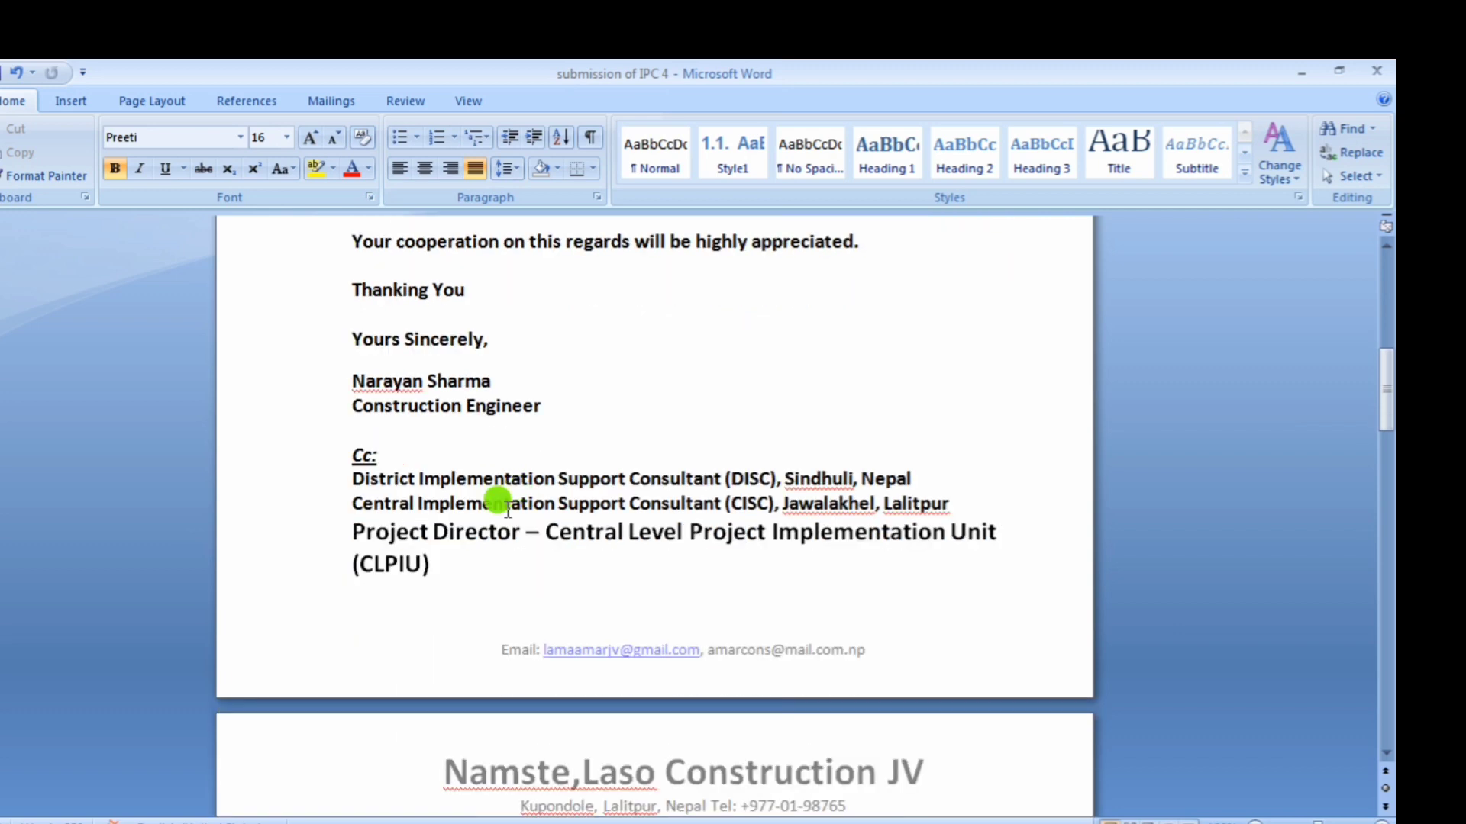
{"action": "scroll", "coordinate": [427, 462], "scroll_direction": "down", "scroll_amount": 1}
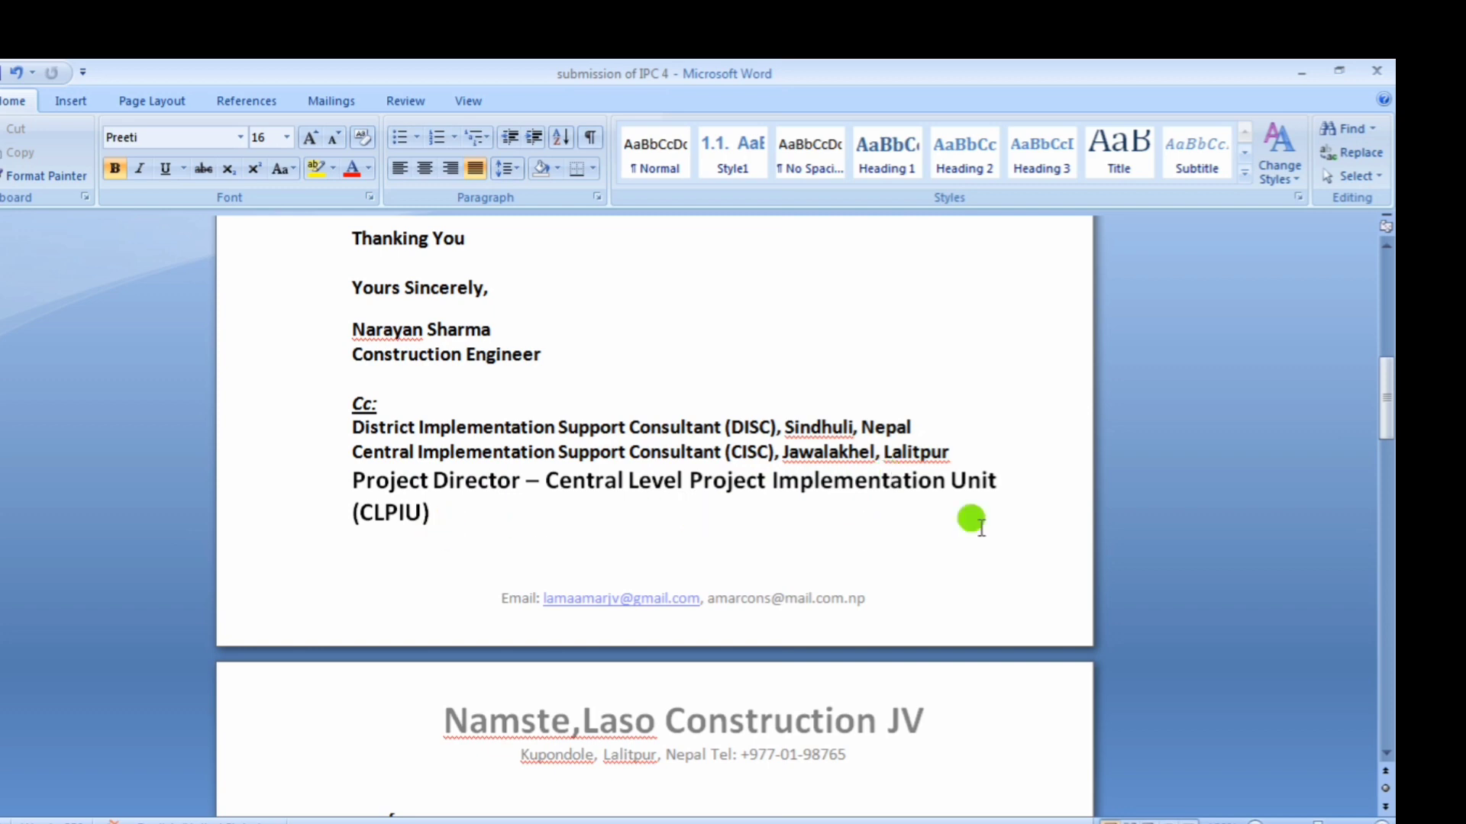
{"action": "scroll", "coordinate": [542, 561], "scroll_direction": "down", "scroll_amount": 1}
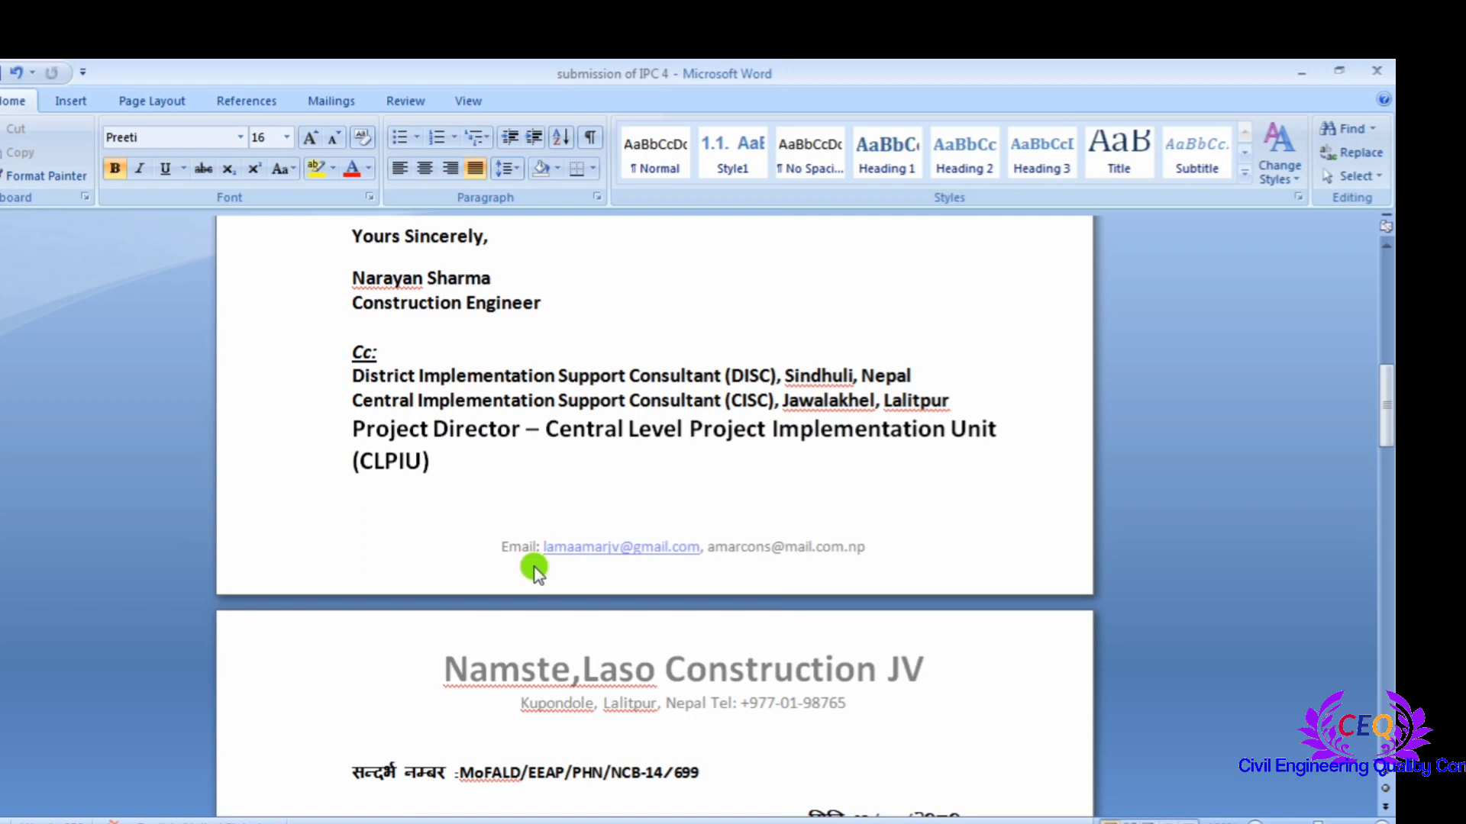
{"action": "scroll", "coordinate": [506, 546], "scroll_direction": "up", "scroll_amount": 1}
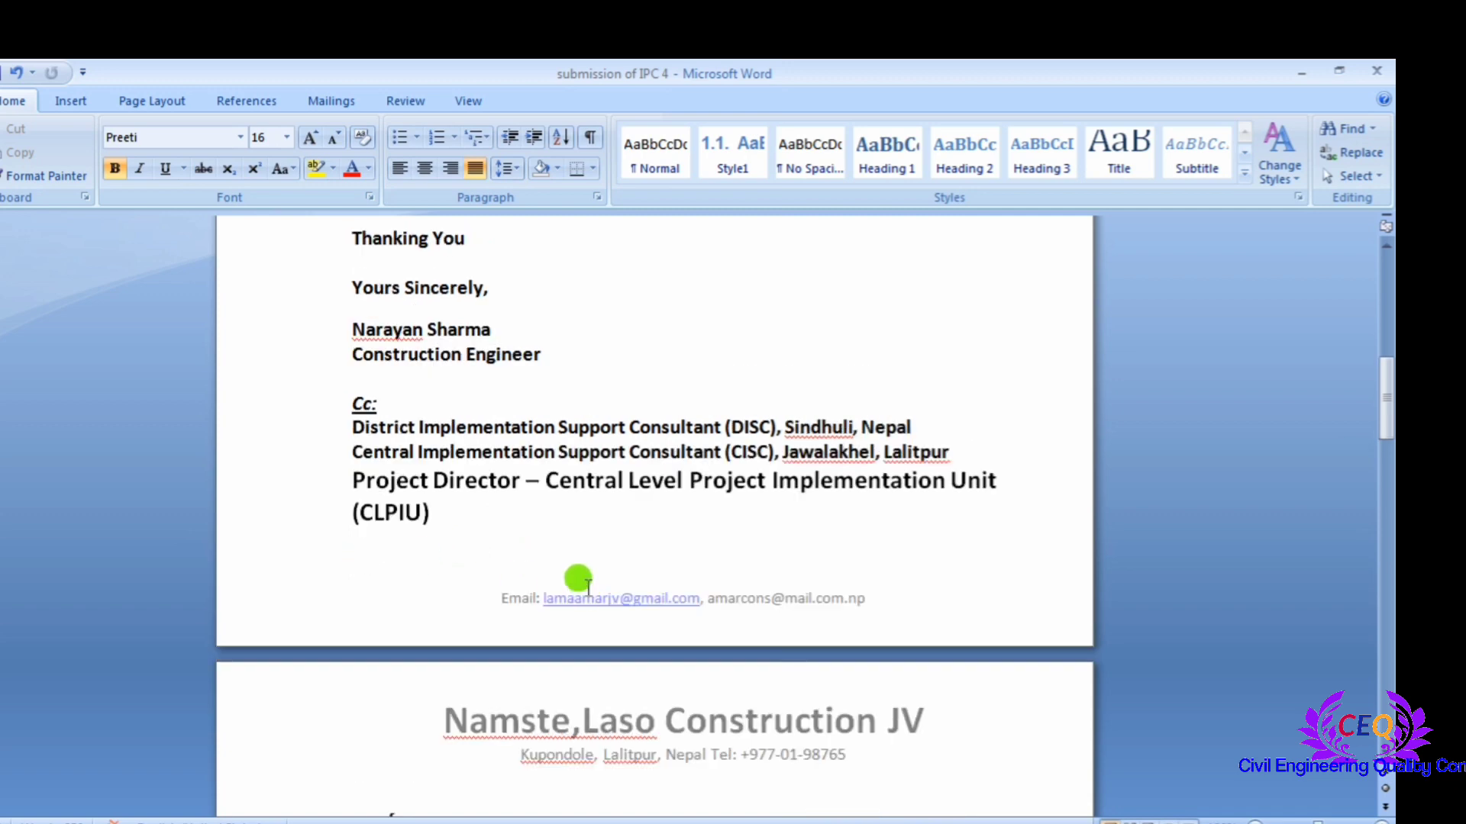
{"action": "scroll", "coordinate": [842, 589], "scroll_direction": "down", "scroll_amount": 1}
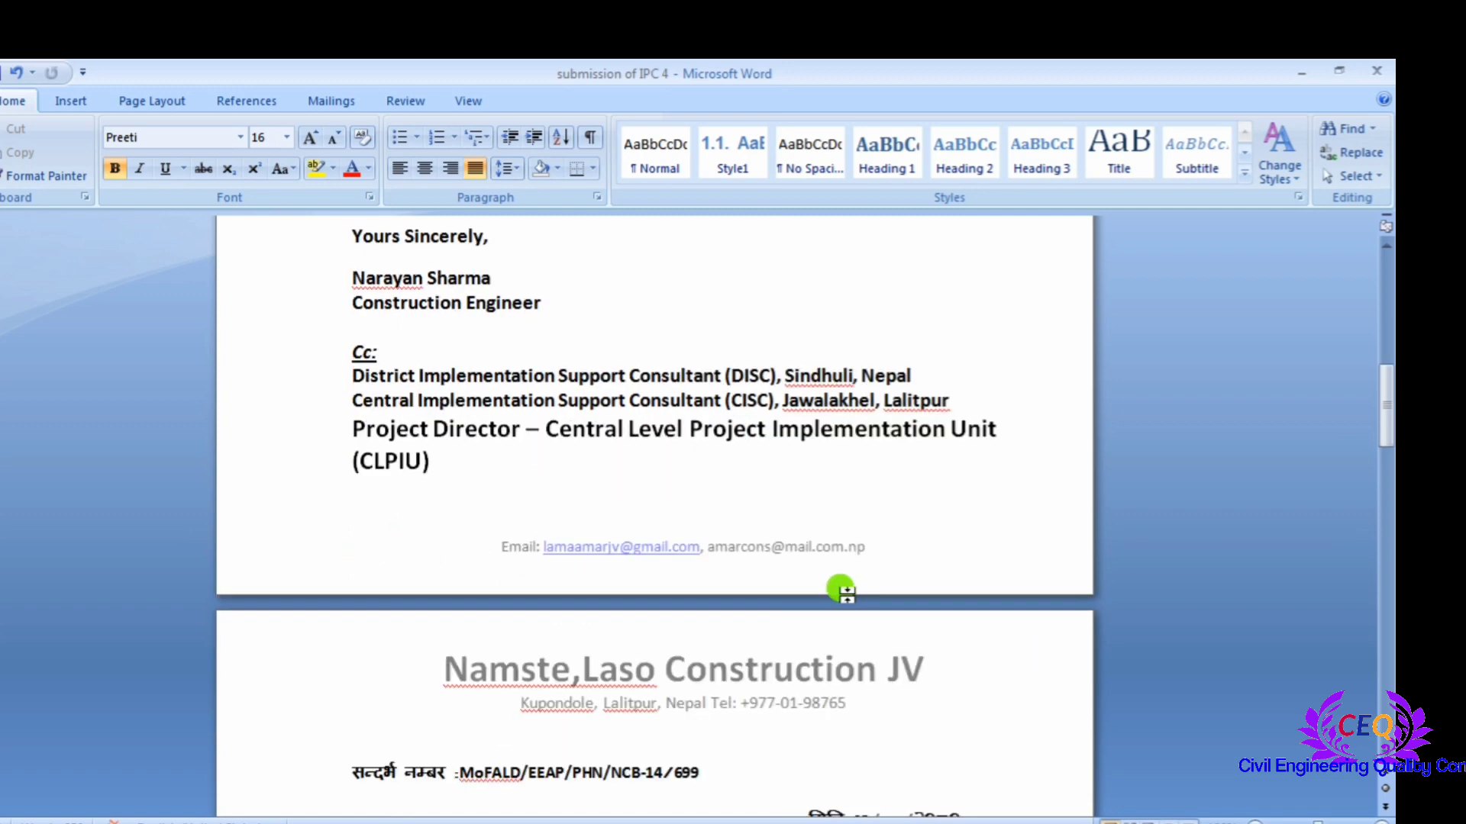
- Examine the Nepali version of the letter on the second page, covering its reference number, date, recipient, subject and contract ID
{"action": "scroll", "coordinate": [667, 565], "scroll_direction": "down", "scroll_amount": 3}
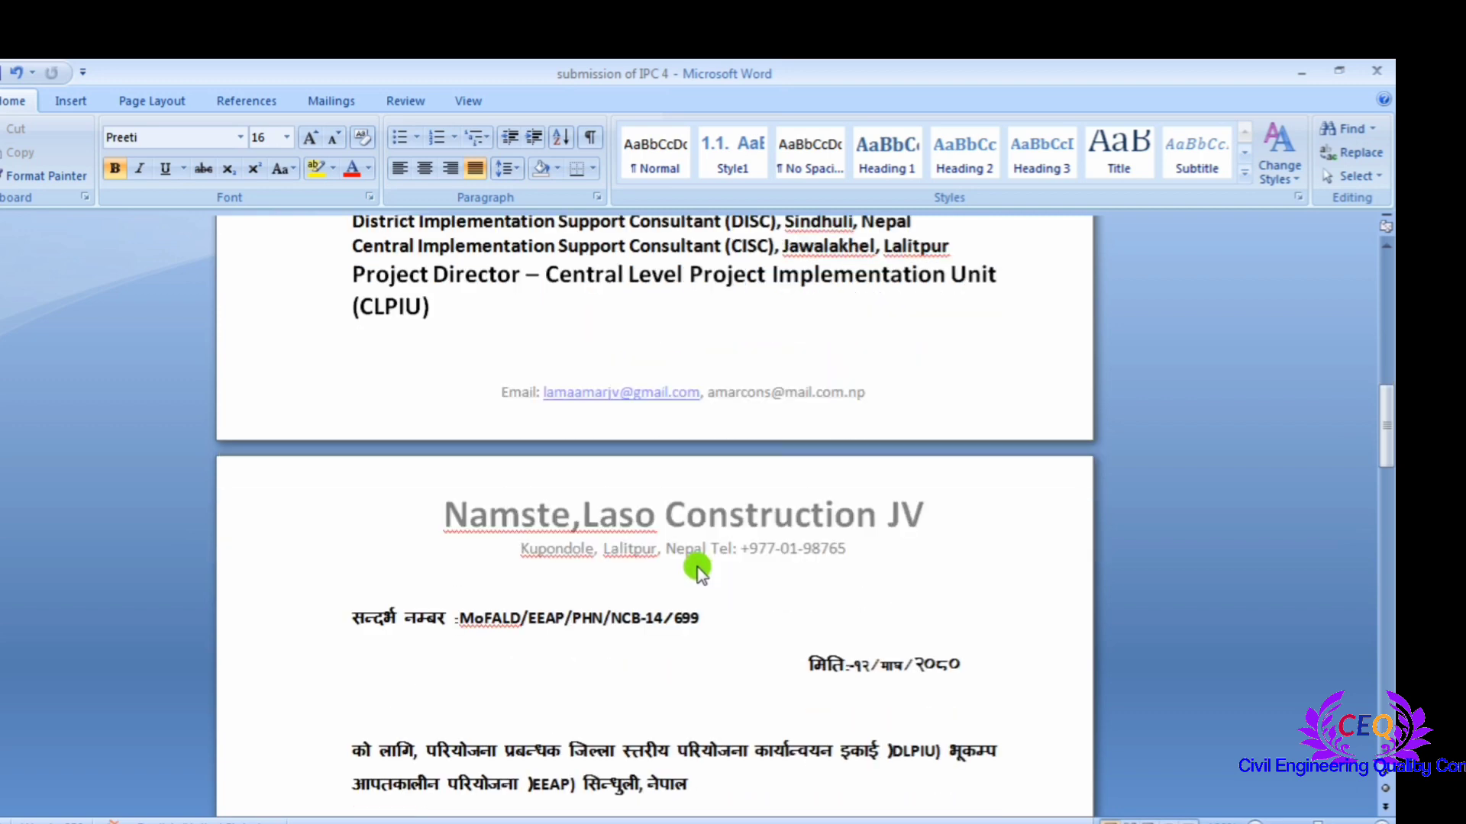
{"action": "scroll", "coordinate": [697, 571], "scroll_direction": "down", "scroll_amount": 2}
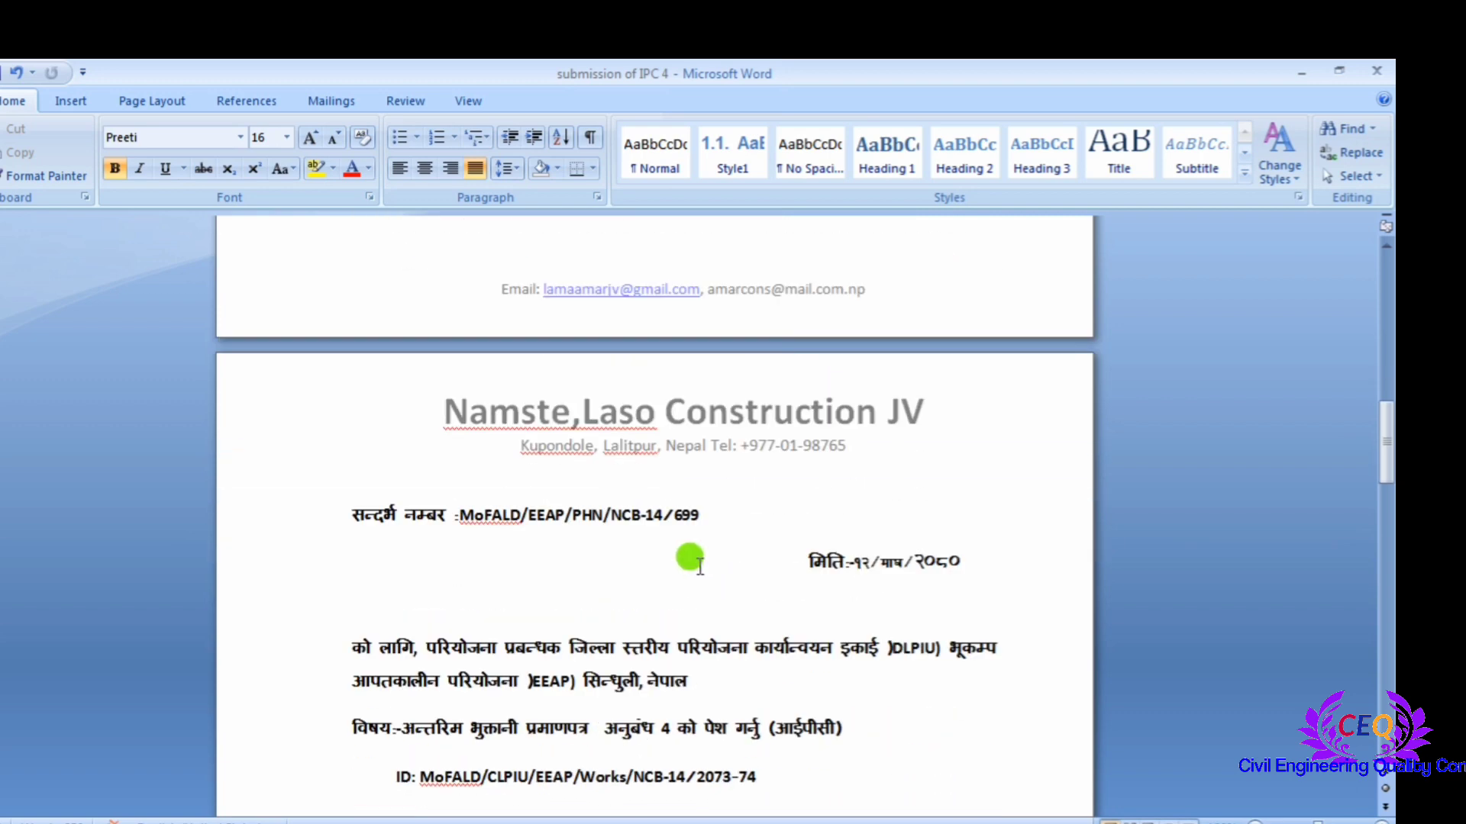
{"action": "scroll", "coordinate": [699, 569], "scroll_direction": "down", "scroll_amount": 1}
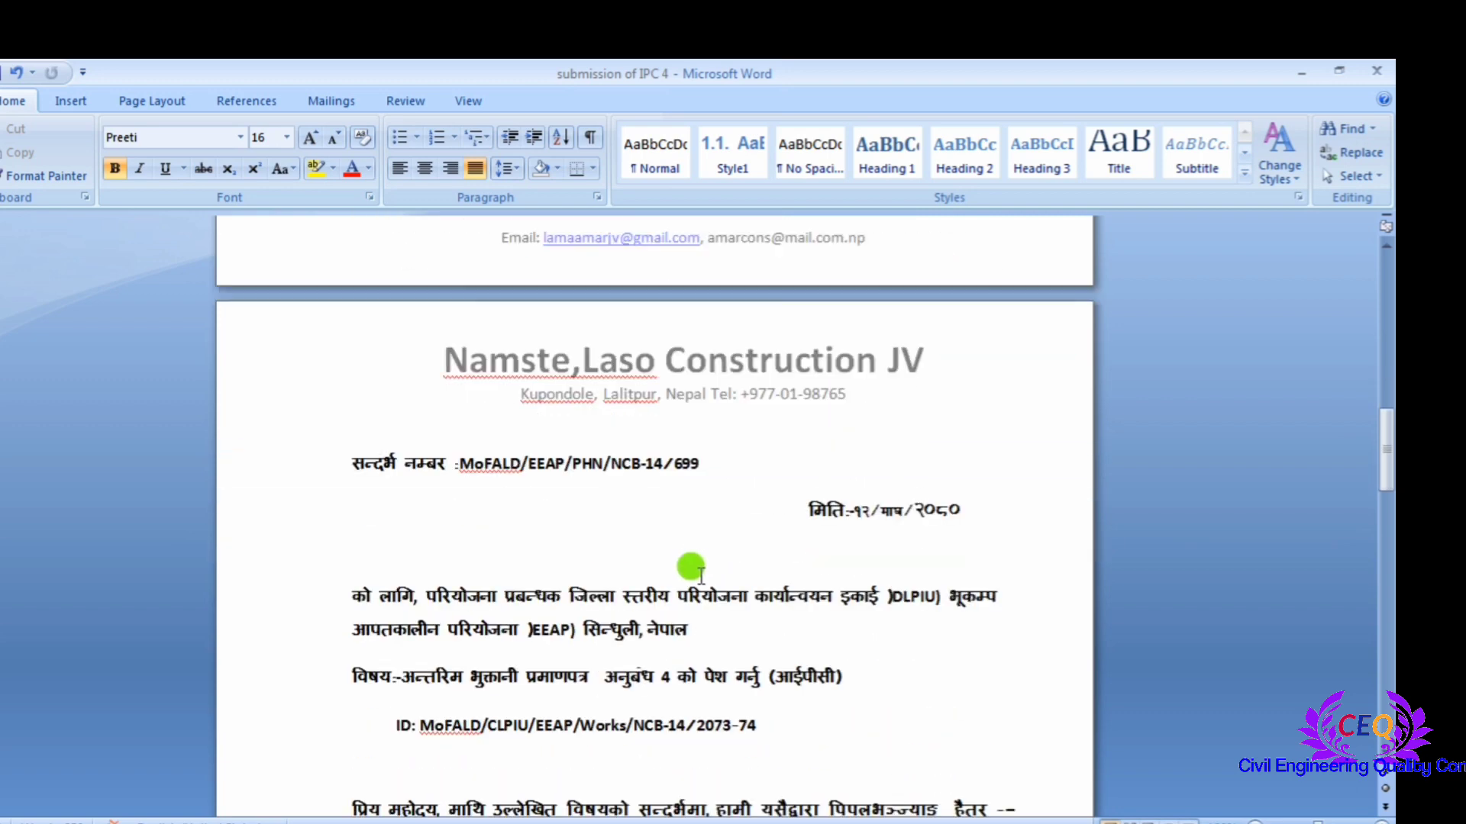
{"action": "scroll", "coordinate": [699, 564], "scroll_direction": "down", "scroll_amount": 1}
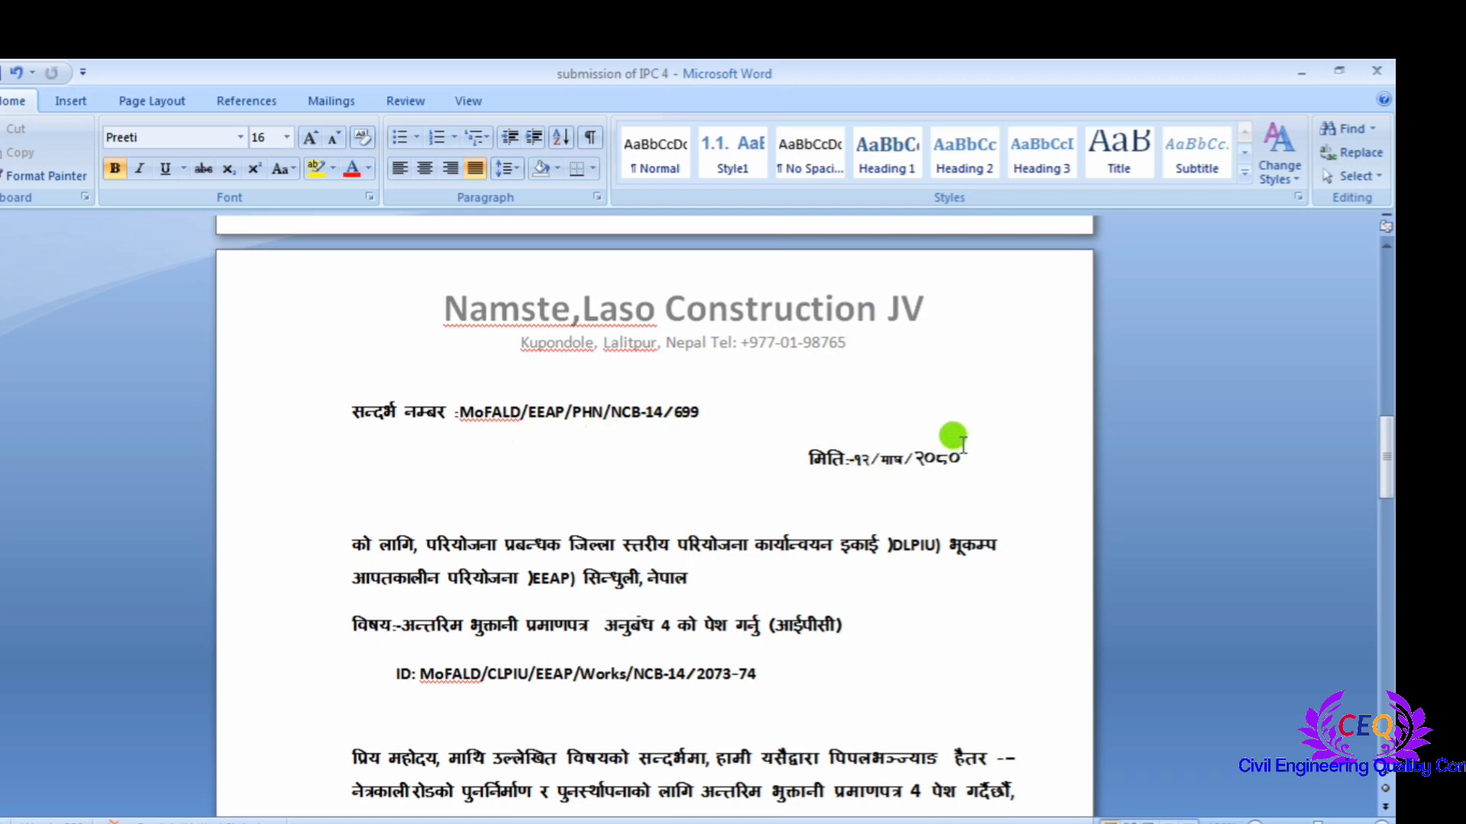
{"action": "scroll", "coordinate": [950, 443], "scroll_direction": "down", "scroll_amount": 1}
{"action": "scroll", "coordinate": [420, 503], "scroll_direction": "down", "scroll_amount": 1}
{"action": "scroll", "coordinate": [389, 424], "scroll_direction": "up", "scroll_amount": 1}
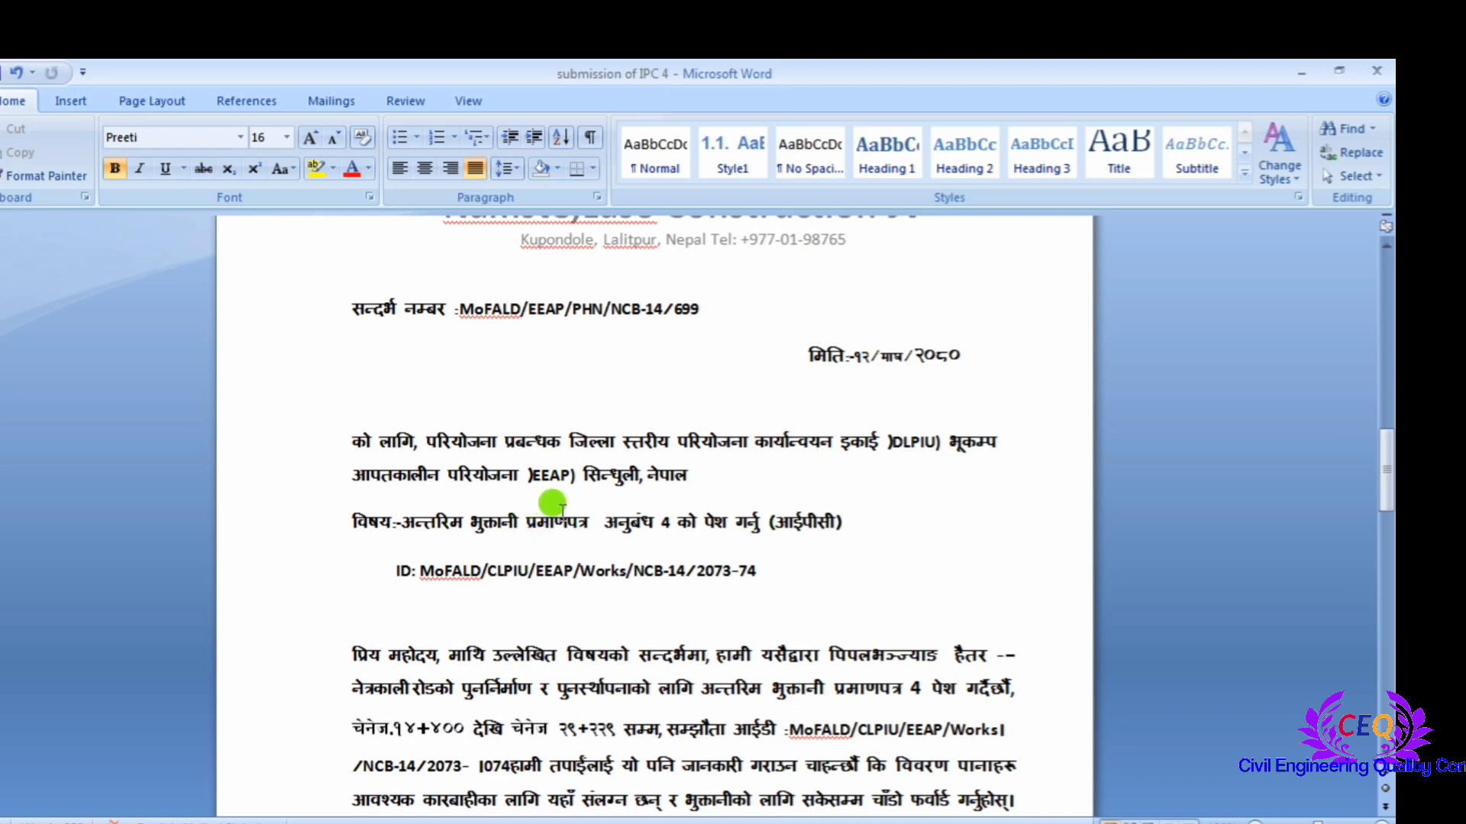
{"action": "scroll", "coordinate": [655, 503], "scroll_direction": "down", "scroll_amount": 1}
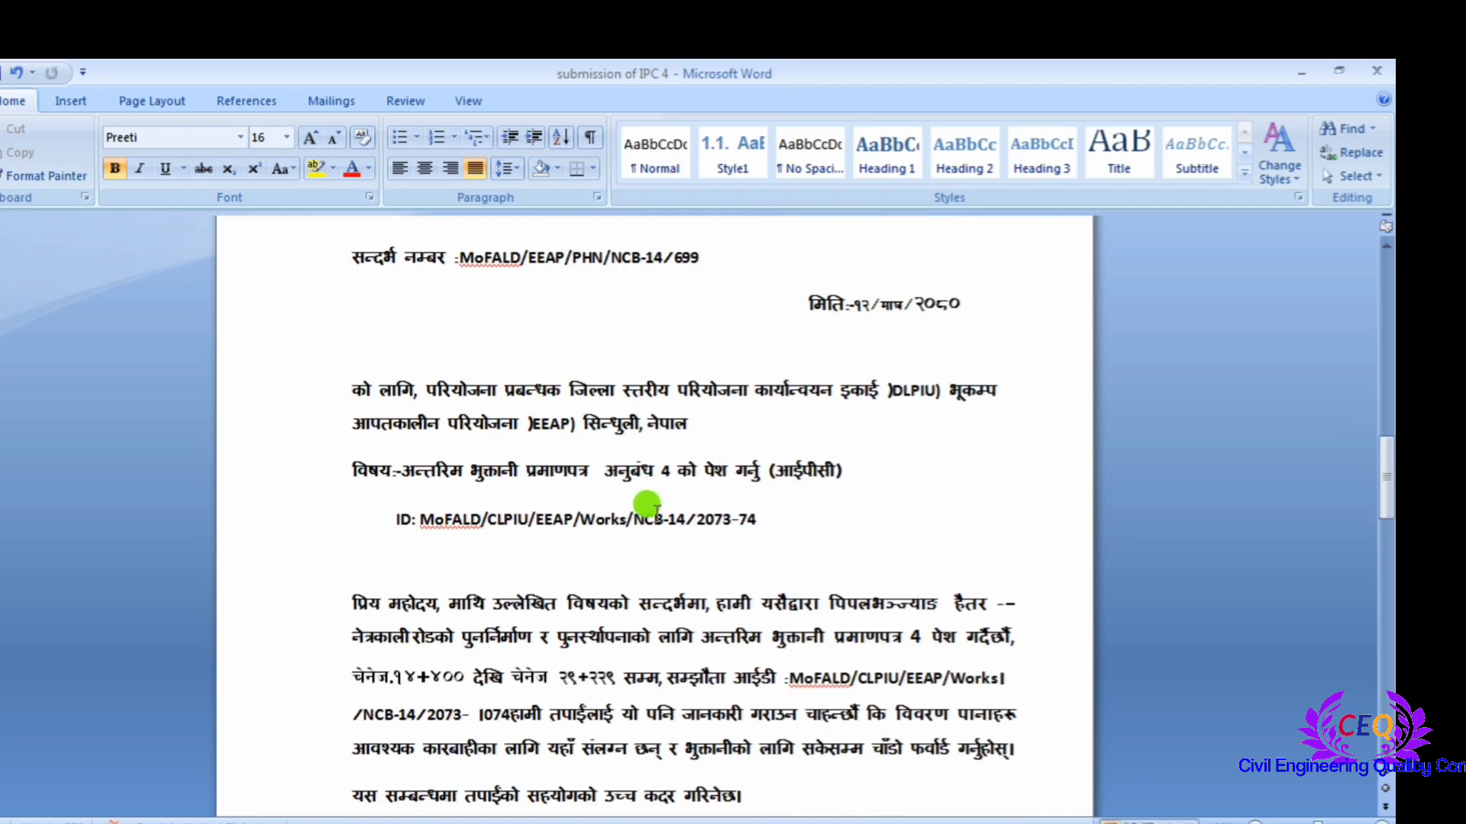
{"action": "scroll", "coordinate": [641, 506], "scroll_direction": "down", "scroll_amount": 1}
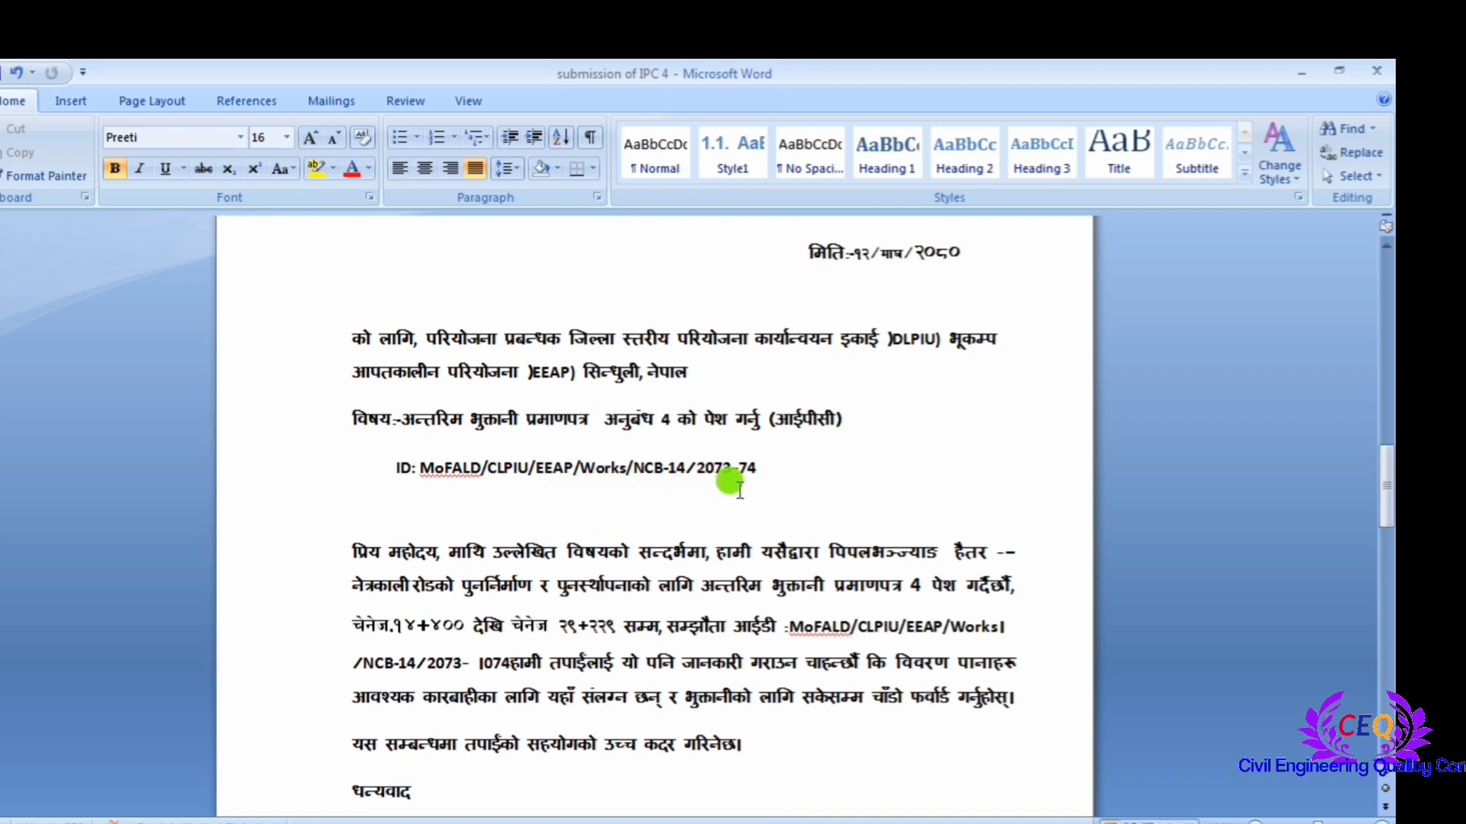
- Read the Nepali letter's body paragraph, closing, signature block and list of copy recipients
{"action": "scroll", "coordinate": [744, 480], "scroll_direction": "down", "scroll_amount": 1}
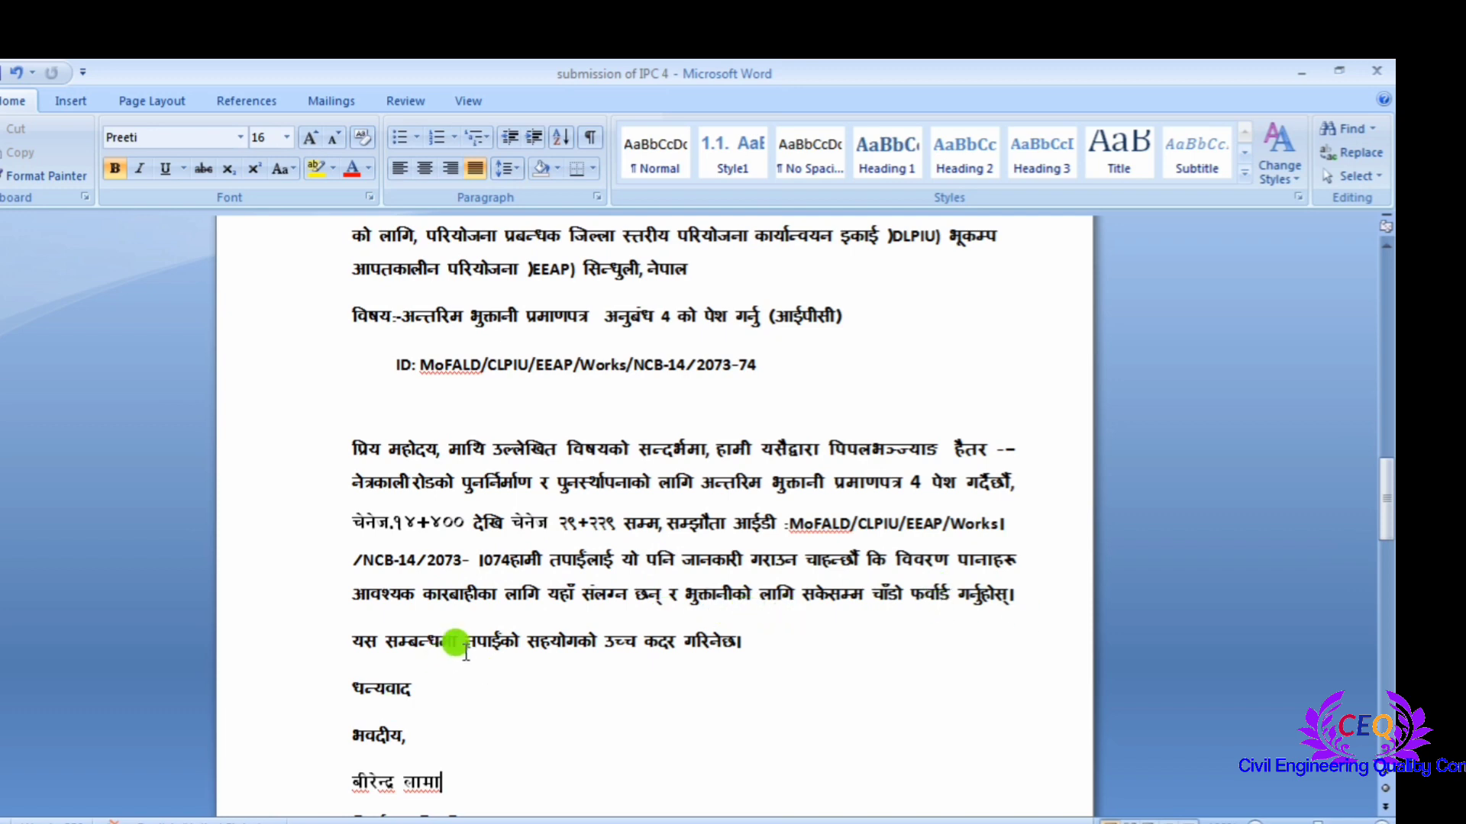
{"action": "scroll", "coordinate": [456, 656], "scroll_direction": "down", "scroll_amount": 1}
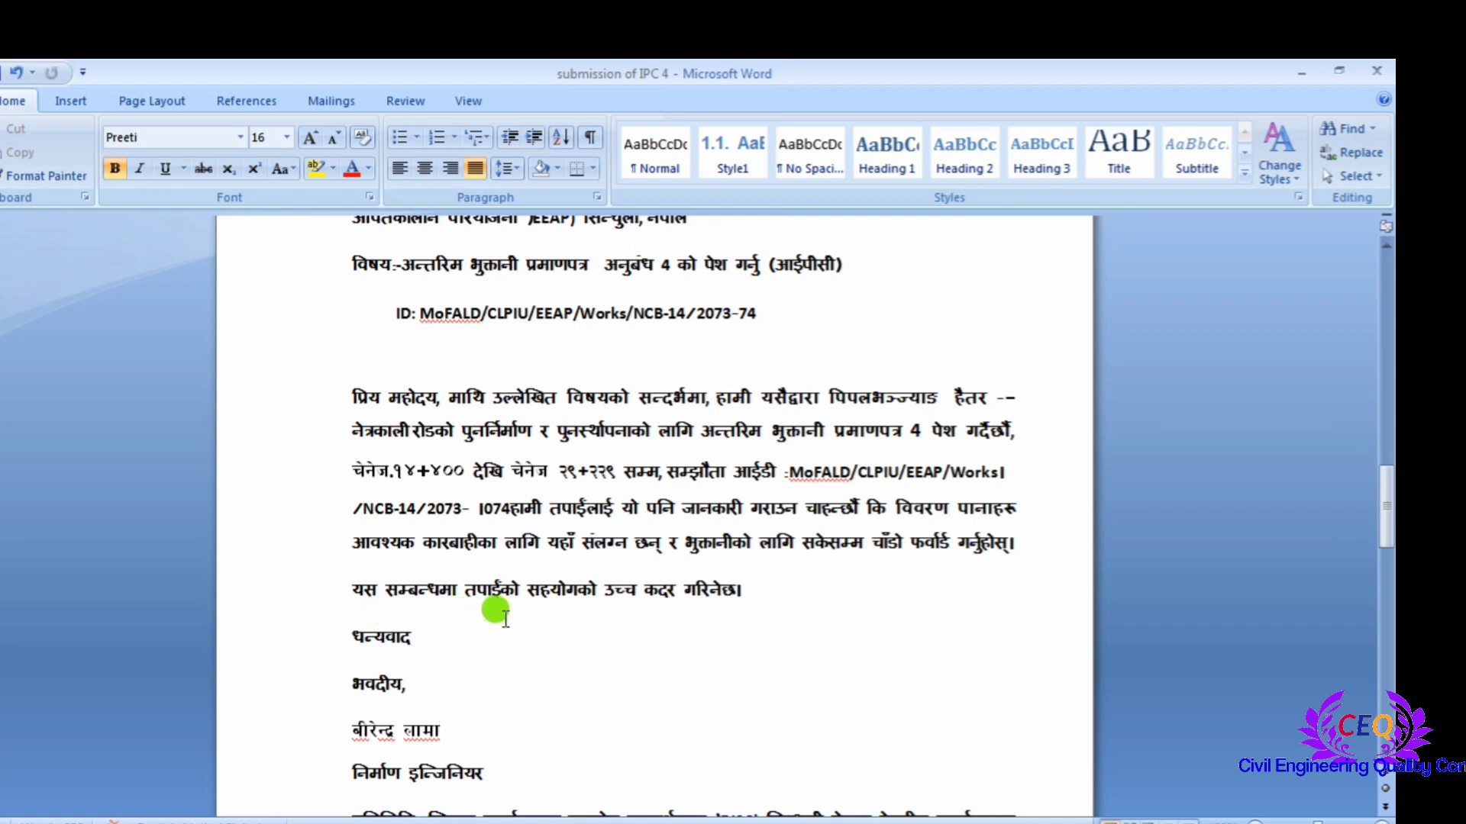
{"action": "scroll", "coordinate": [734, 610], "scroll_direction": "down", "scroll_amount": 2}
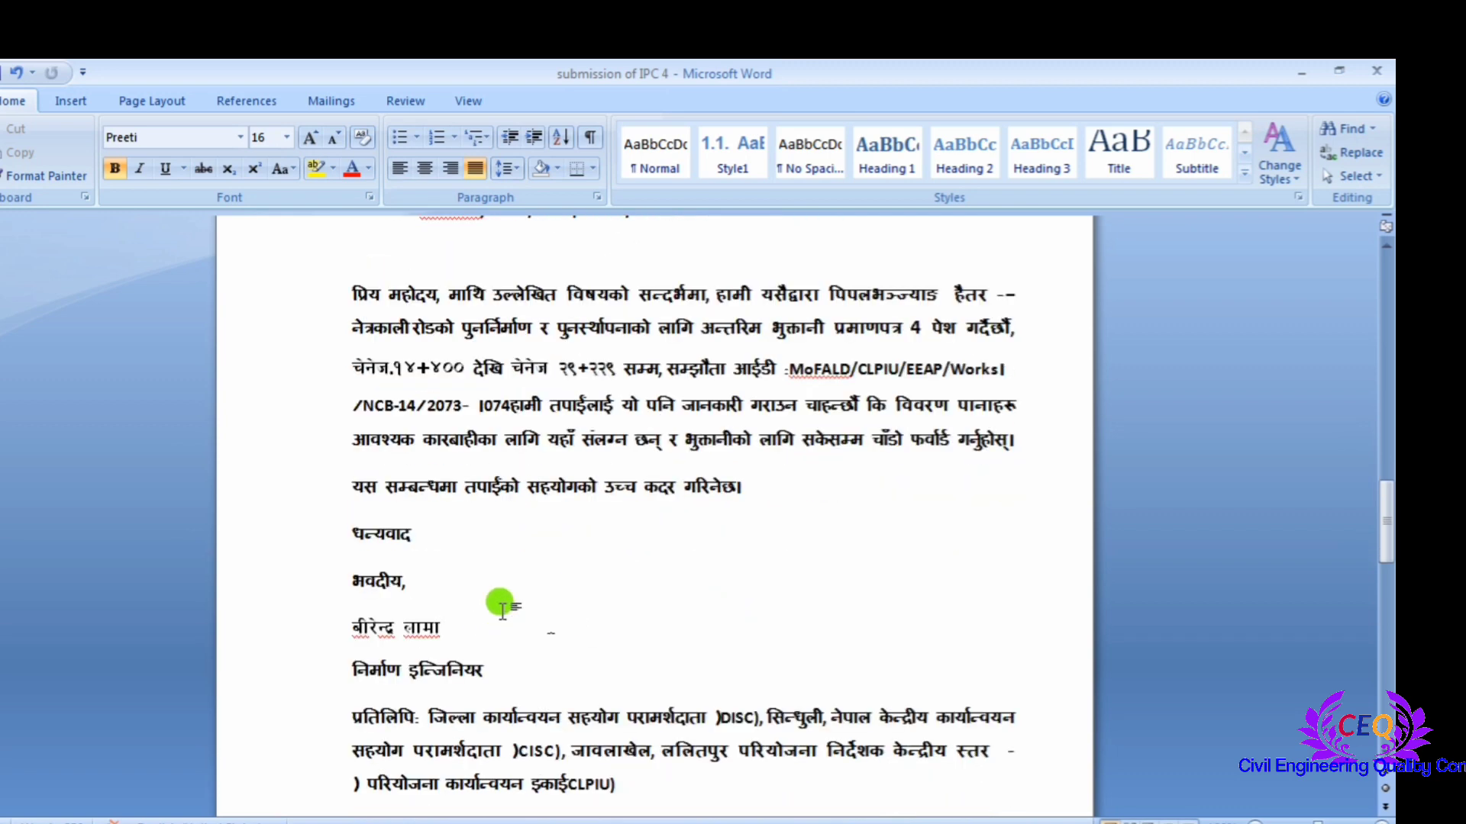
{"action": "scroll", "coordinate": [433, 584], "scroll_direction": "down", "scroll_amount": 1}
{"action": "scroll", "coordinate": [397, 561], "scroll_direction": "down", "scroll_amount": 2}
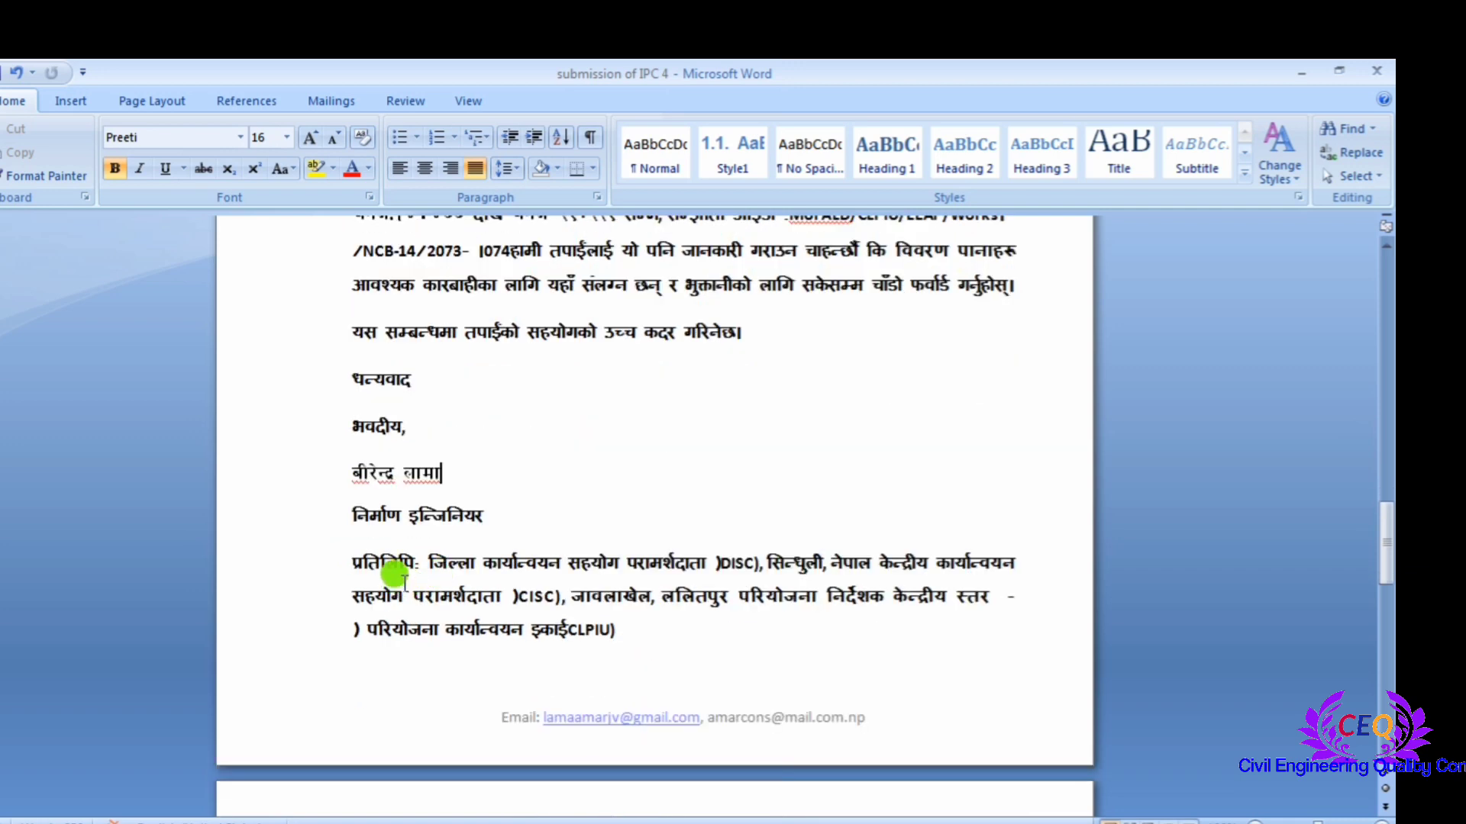
{"action": "scroll", "coordinate": [416, 562], "scroll_direction": "down", "scroll_amount": 1}
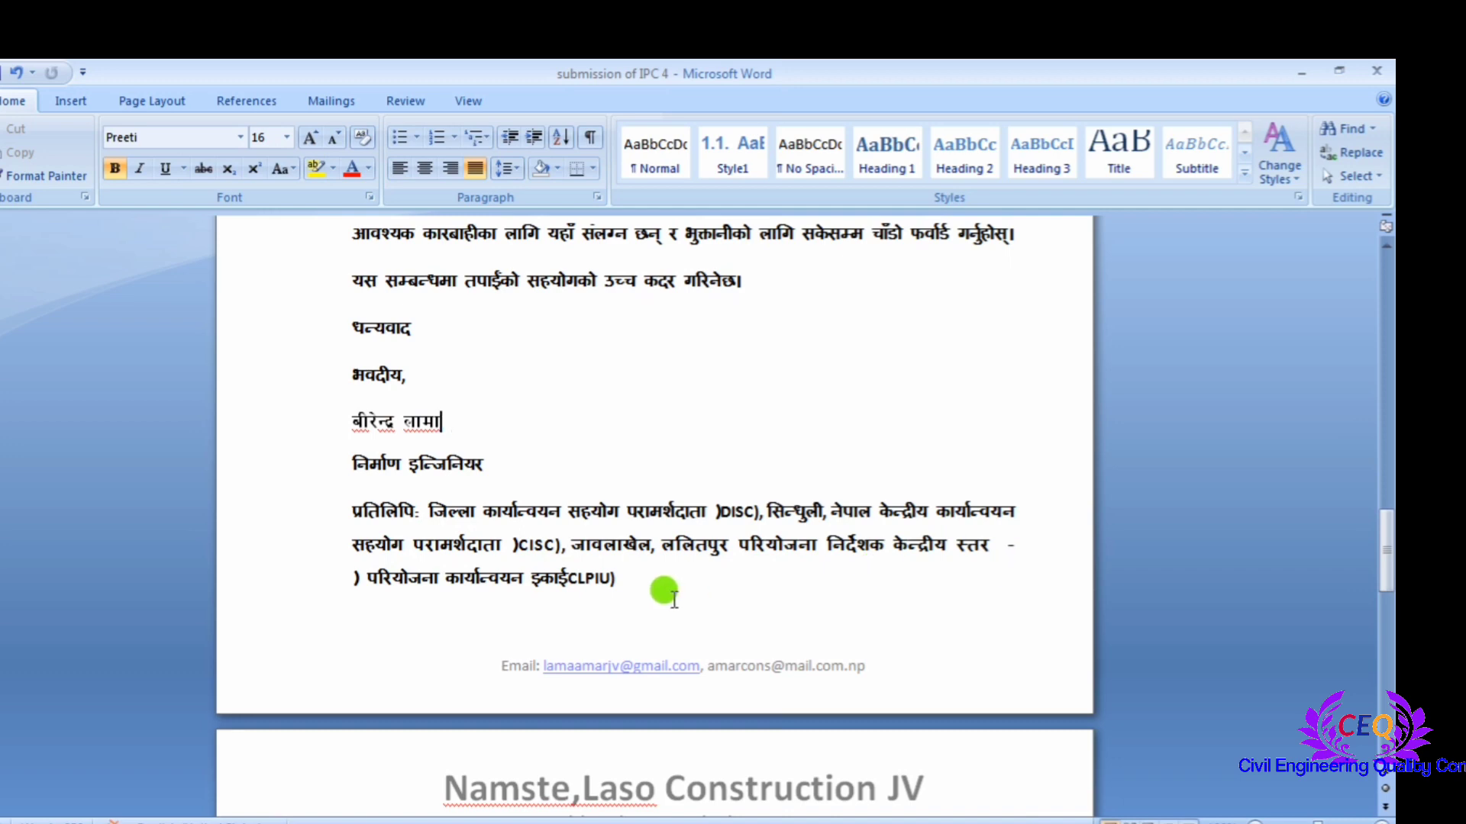
{"action": "scroll", "coordinate": [672, 603], "scroll_direction": "down", "scroll_amount": 2}
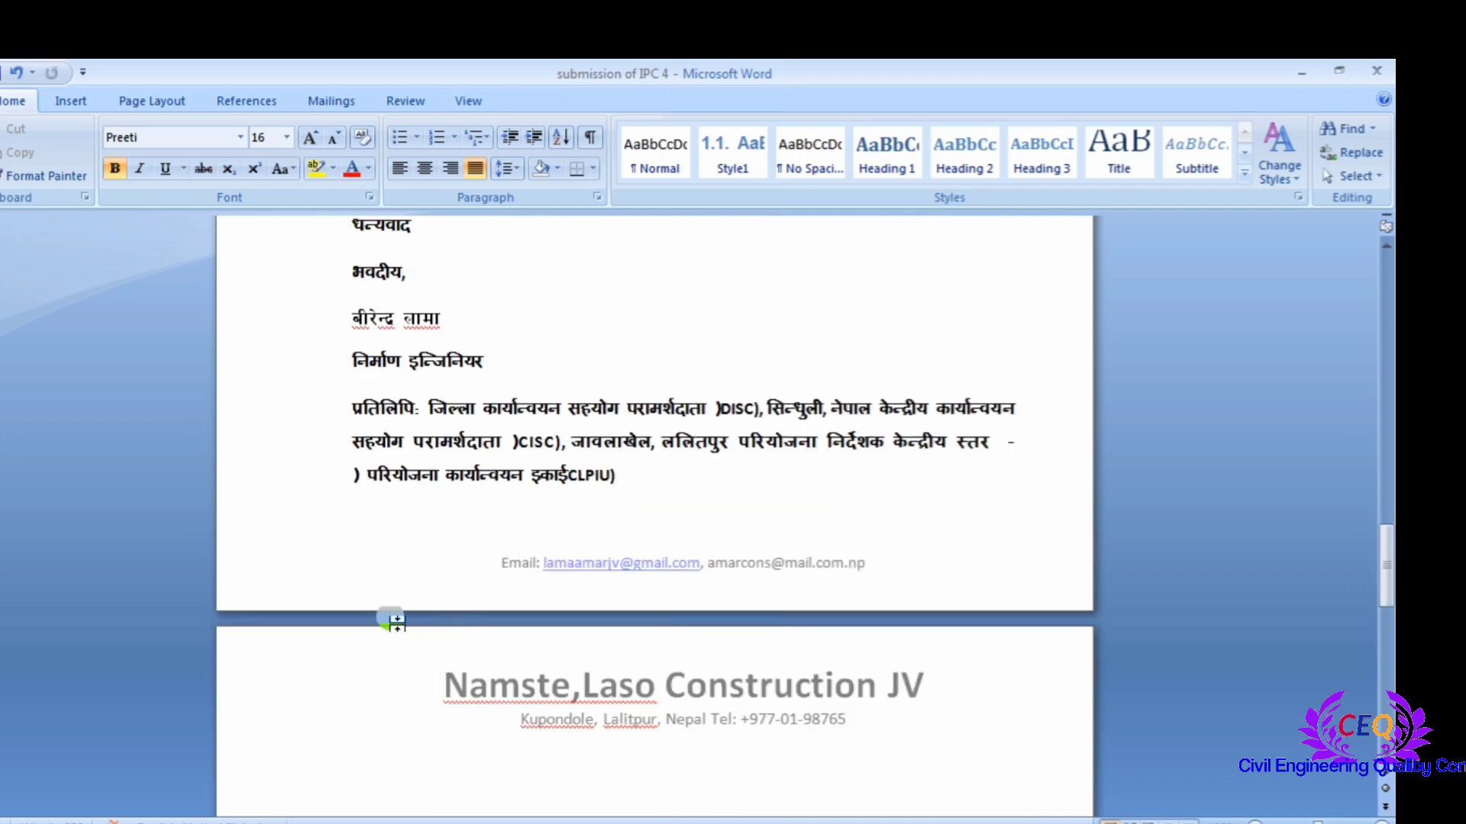
- Go back over the Nepali letter from its copy recipients up to its letterhead
{"action": "scroll", "coordinate": [752, 583], "scroll_direction": "up", "scroll_amount": 2}
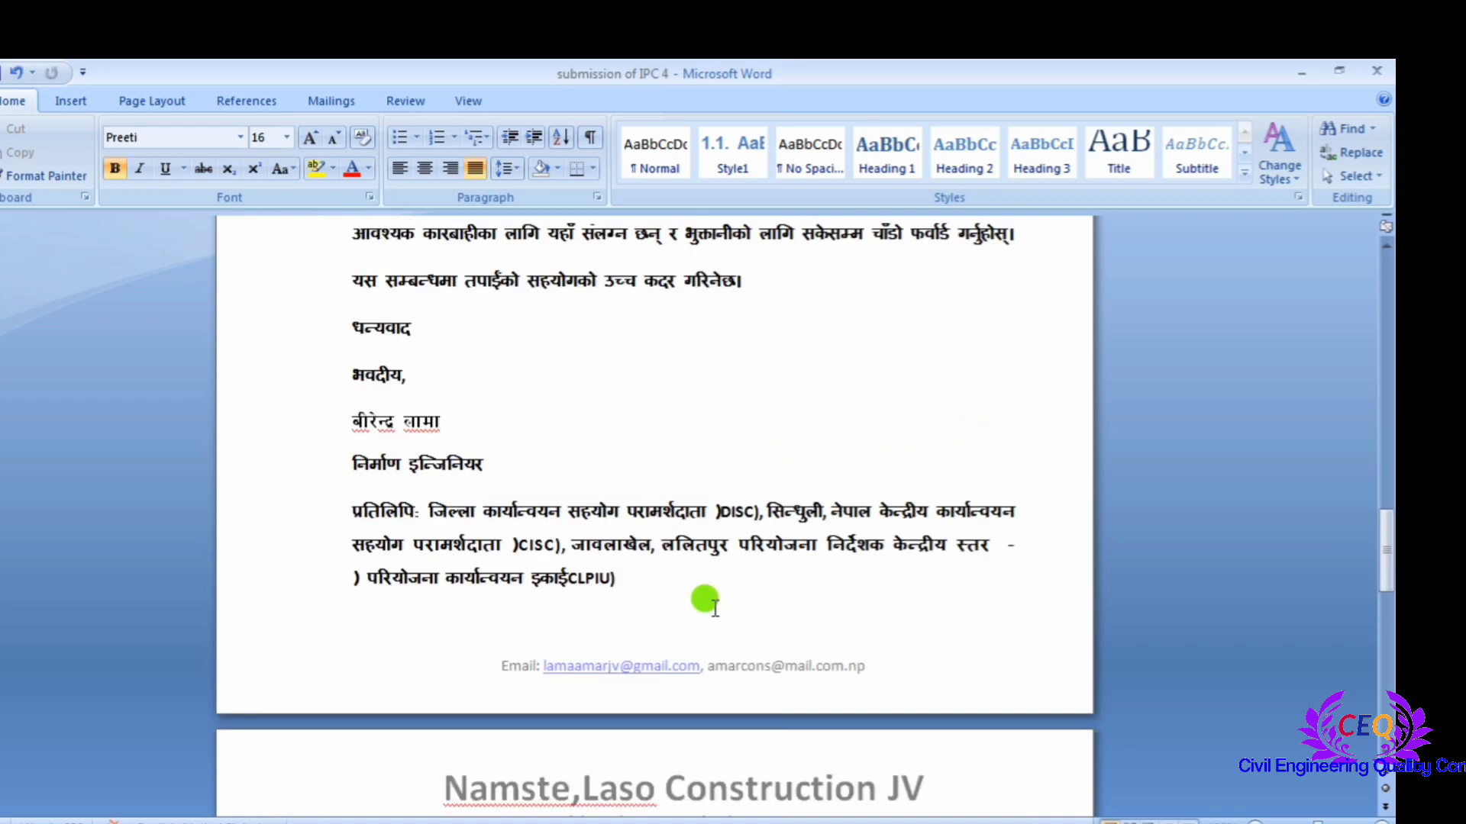
{"action": "scroll", "coordinate": [713, 607], "scroll_direction": "up", "scroll_amount": 7}
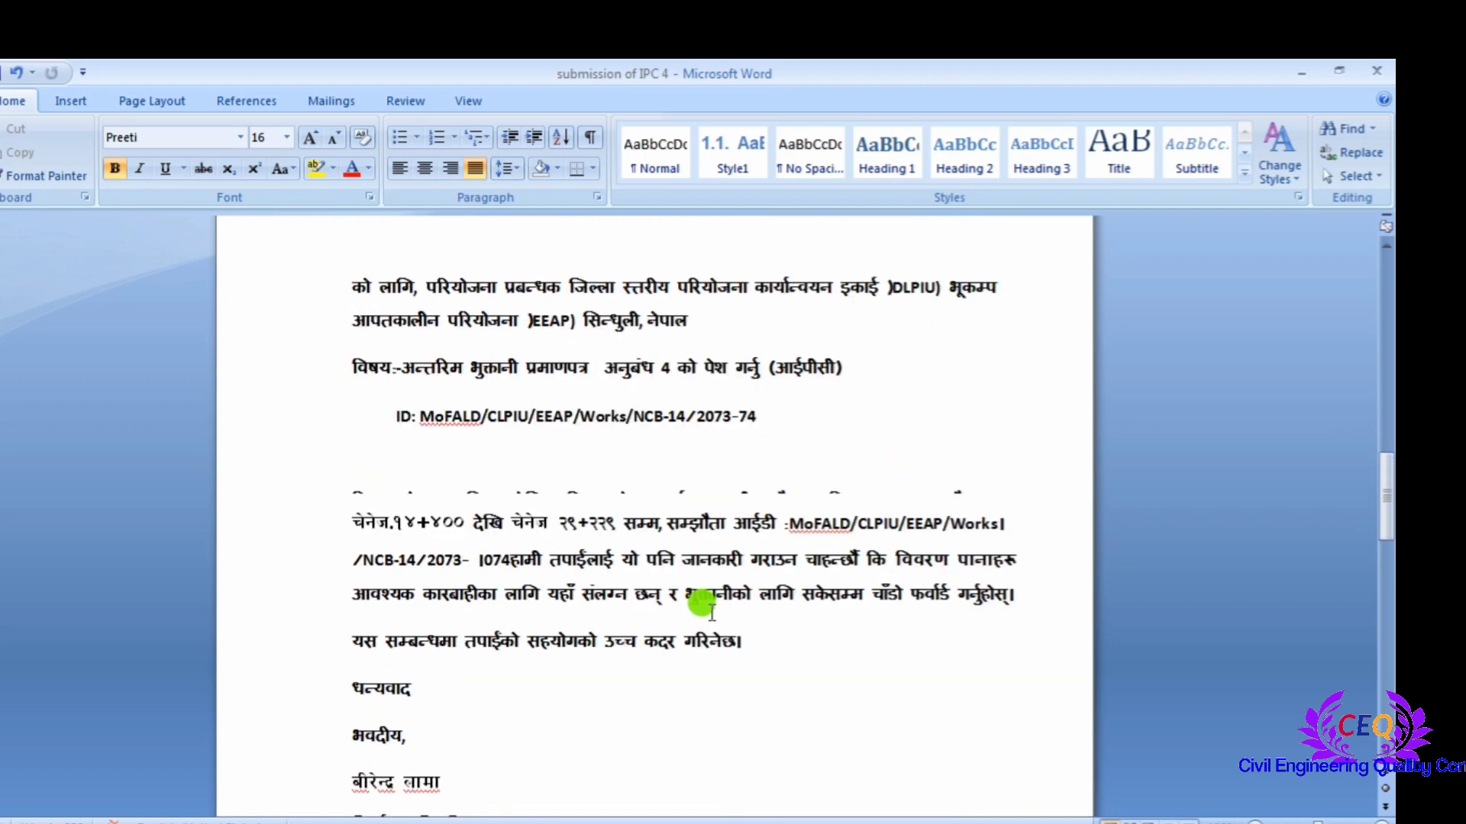
{"action": "scroll", "coordinate": [711, 612], "scroll_direction": "up", "scroll_amount": 2}
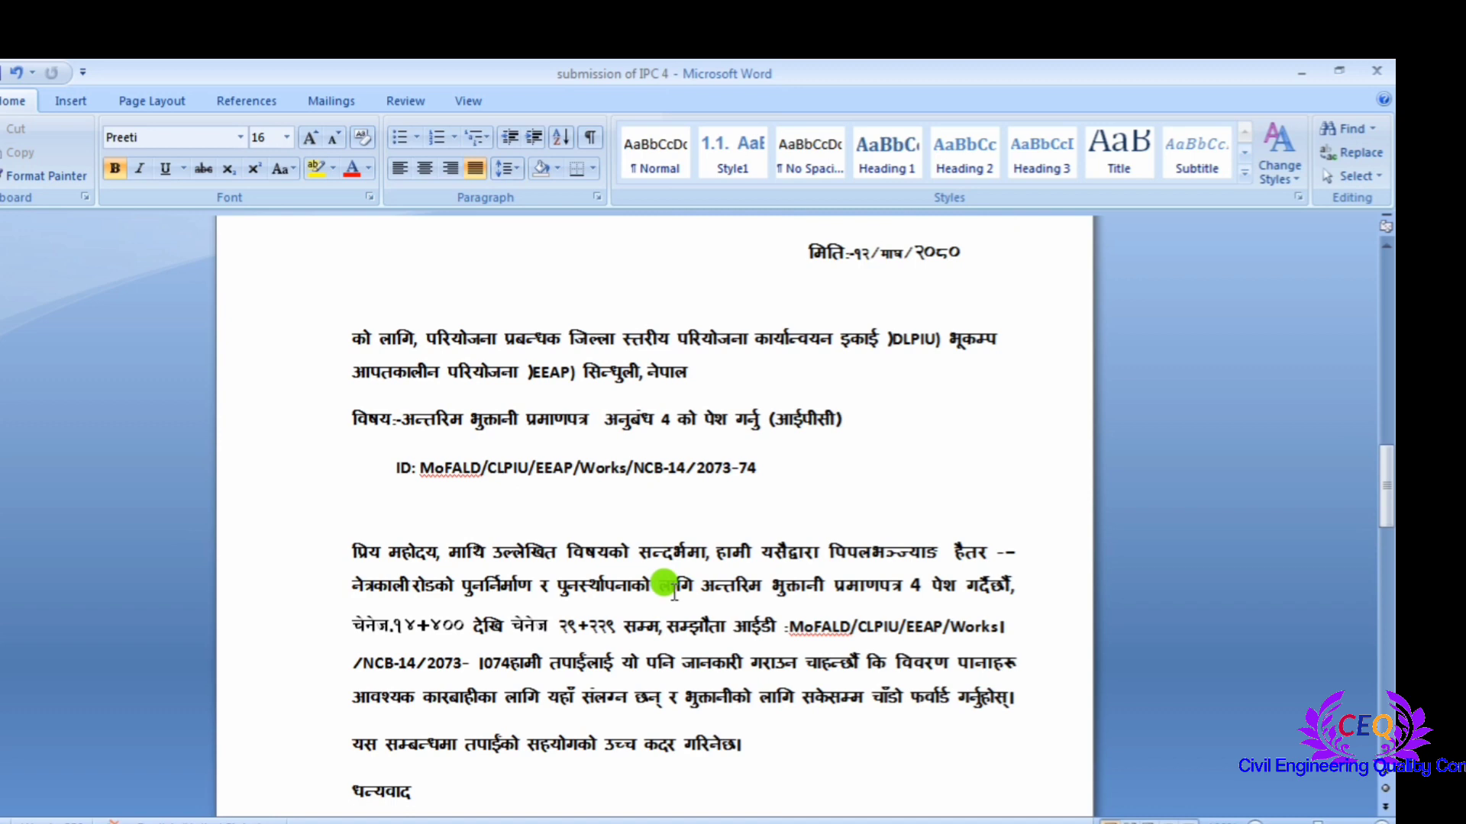
{"action": "scroll", "coordinate": [665, 584], "scroll_direction": "up", "scroll_amount": 2}
{"action": "scroll", "coordinate": [672, 588], "scroll_direction": "up", "scroll_amount": 2}
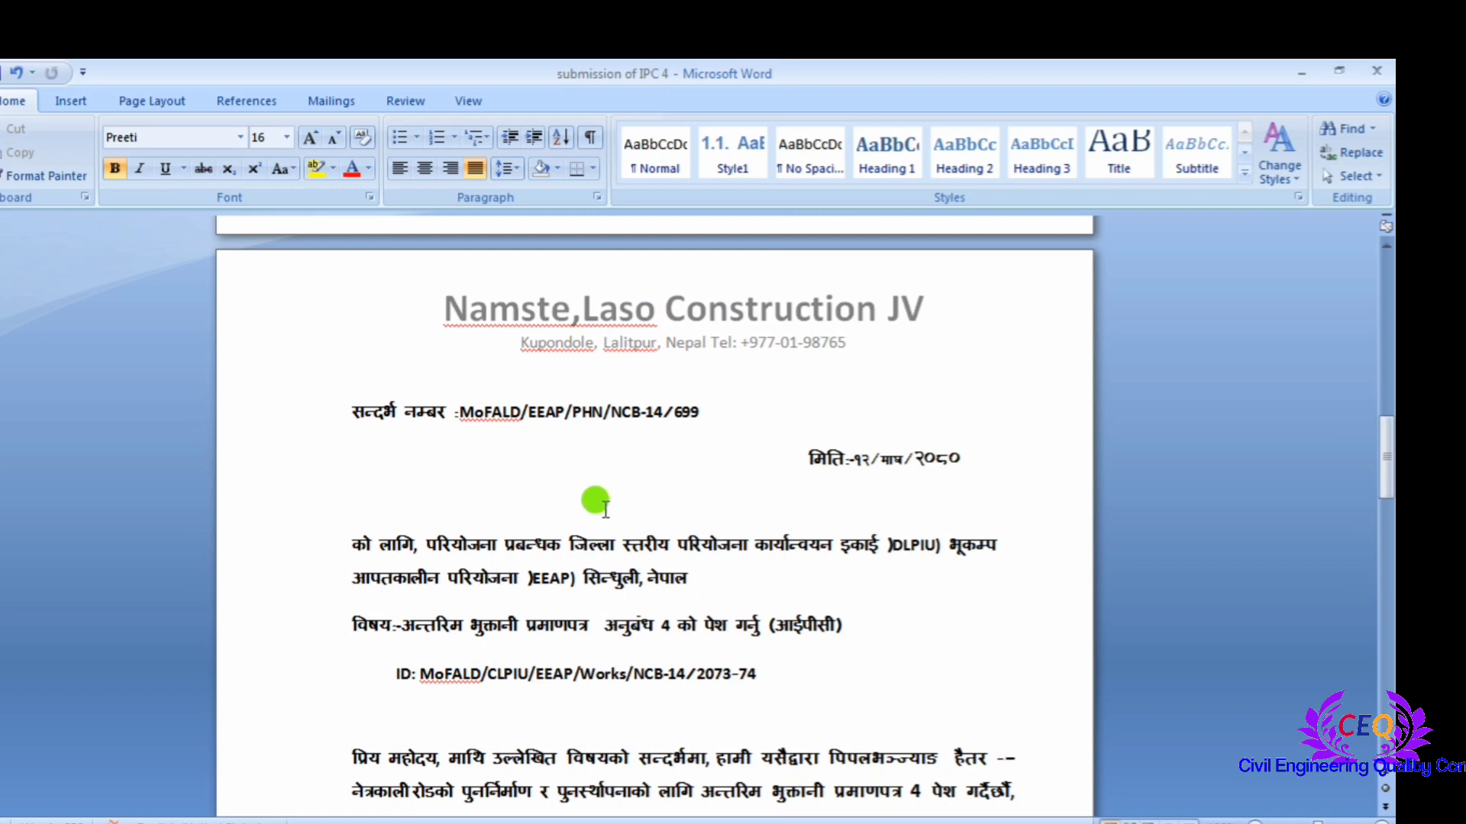
- Reread the Nepali letter from its letterhead and reference number through the recipient, subject and contract ID to the body paragraph
{"action": "scroll", "coordinate": [604, 507], "scroll_direction": "down", "scroll_amount": 1}
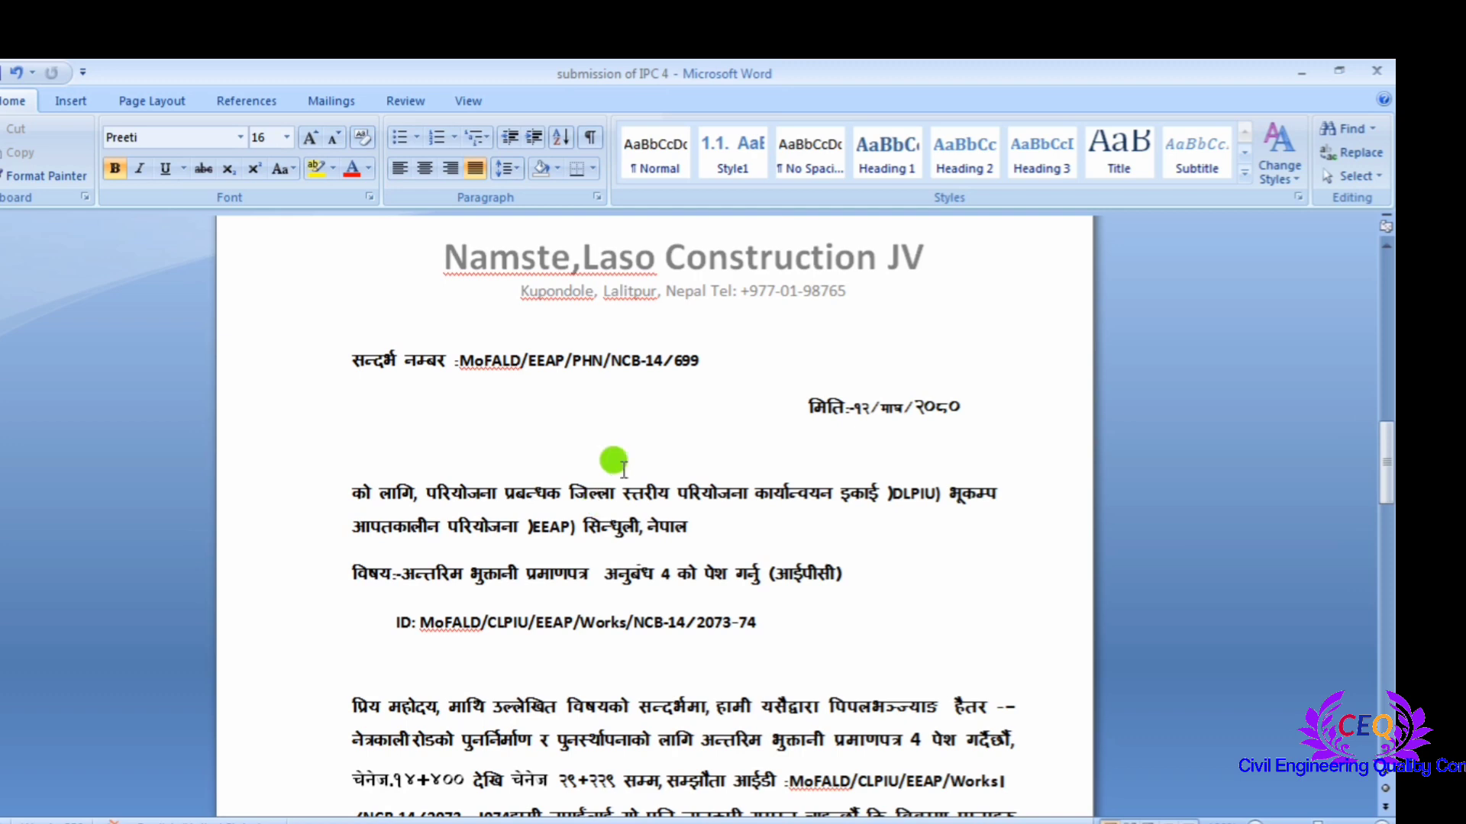
{"action": "scroll", "coordinate": [620, 473], "scroll_direction": "down", "scroll_amount": 1}
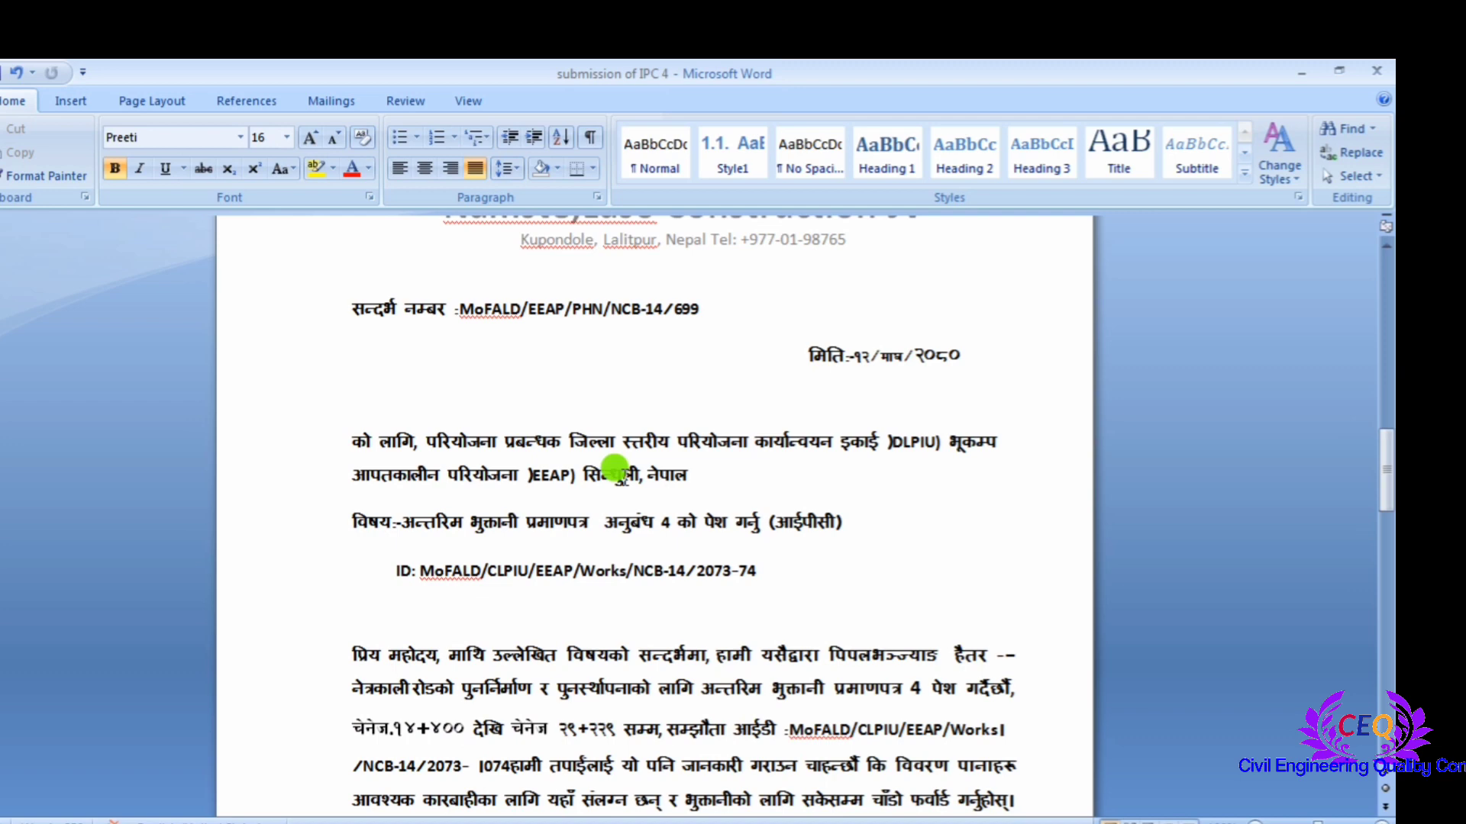
{"action": "scroll", "coordinate": [580, 435], "scroll_direction": "up", "scroll_amount": 1}
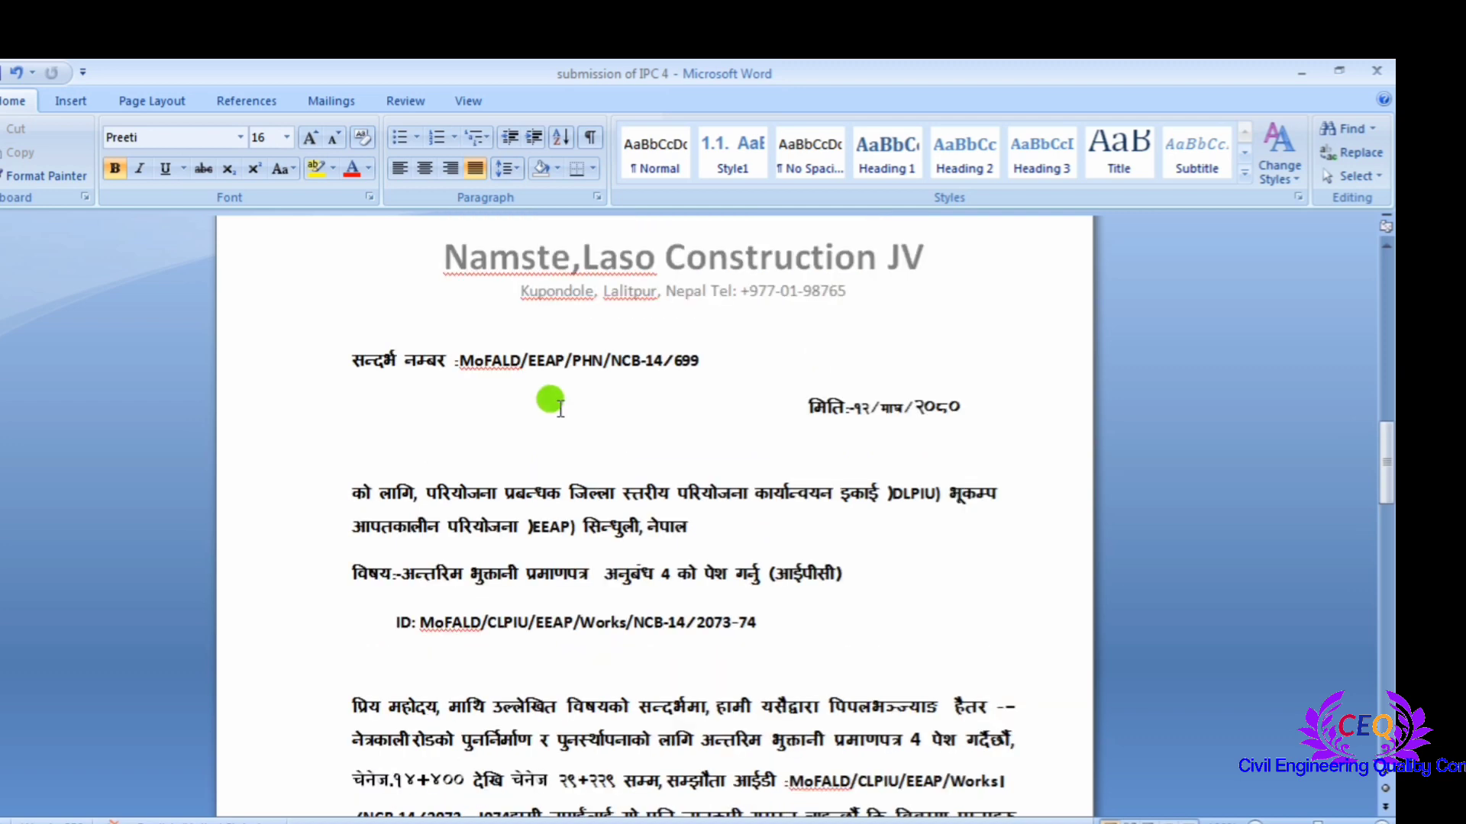
{"action": "scroll", "coordinate": [492, 421], "scroll_direction": "down", "scroll_amount": 1}
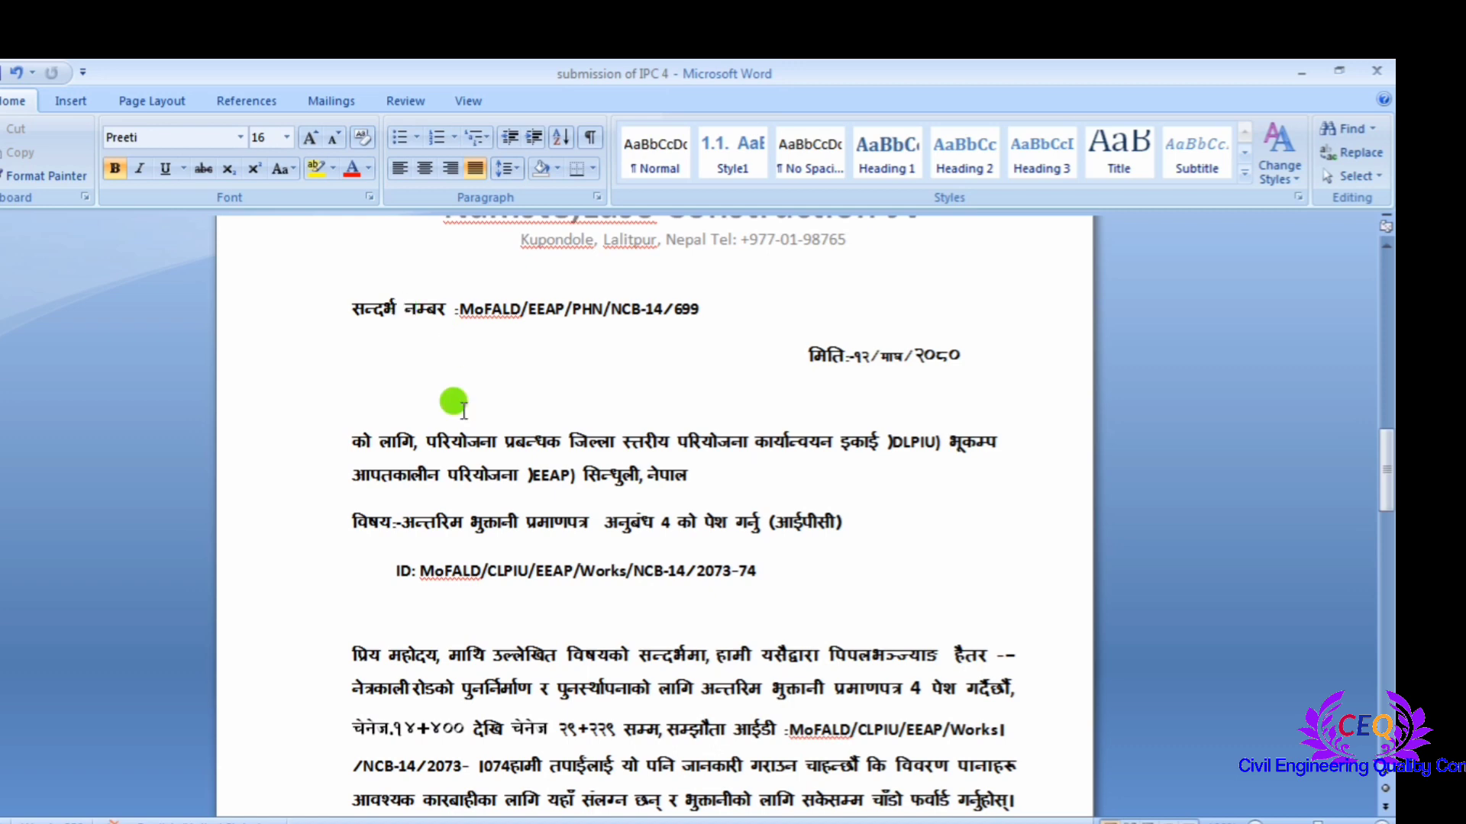
{"action": "scroll", "coordinate": [459, 418], "scroll_direction": "down", "scroll_amount": 2}
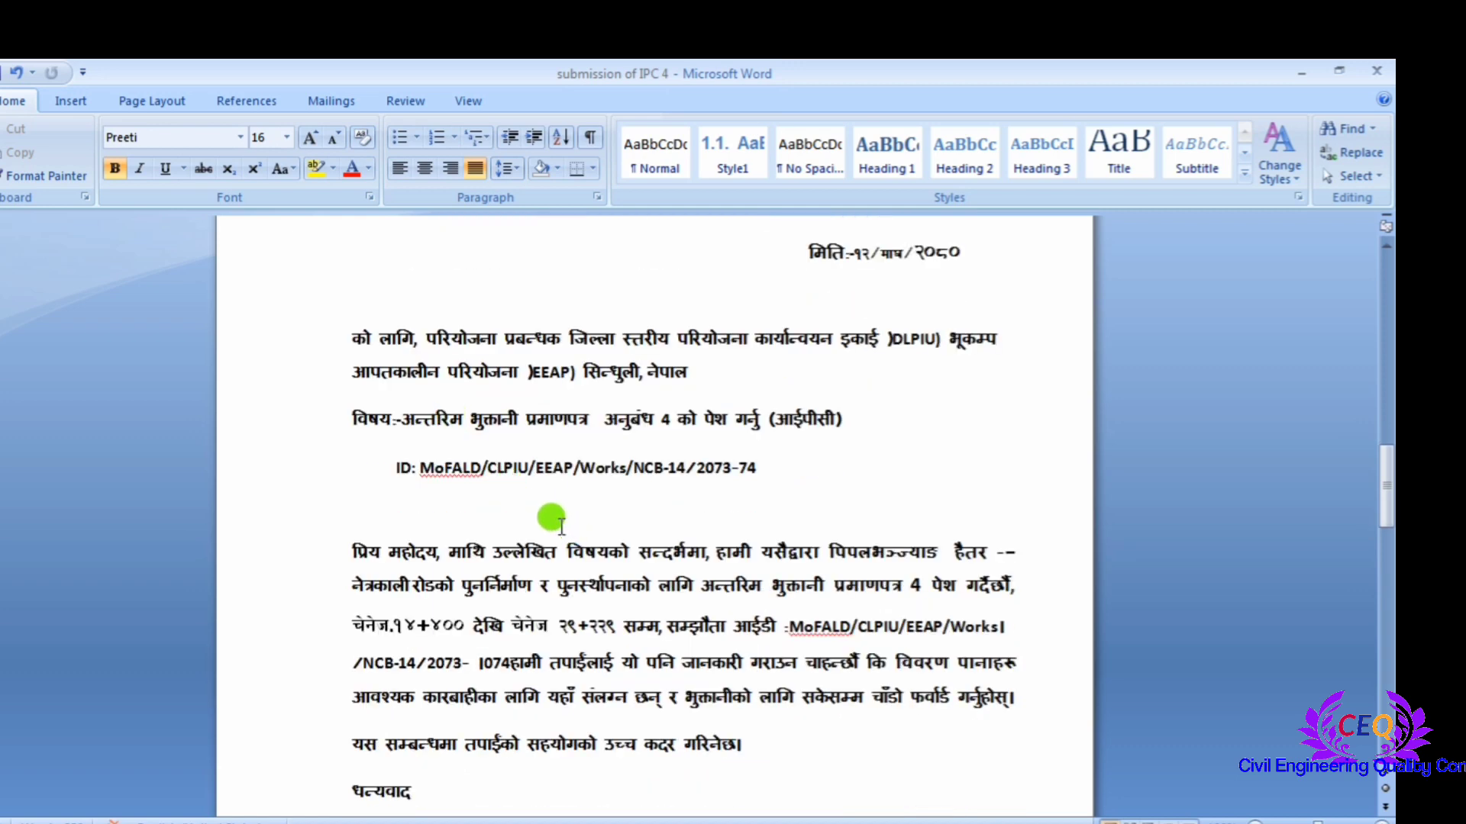
- Return to the English letter on the first page and compare its reference number, date, recipient, subject and body with the Nepali version
{"action": "scroll", "coordinate": [452, 481], "scroll_direction": "up", "scroll_amount": 2}
{"action": "scroll", "coordinate": [452, 481], "scroll_direction": "up", "scroll_amount": 15}
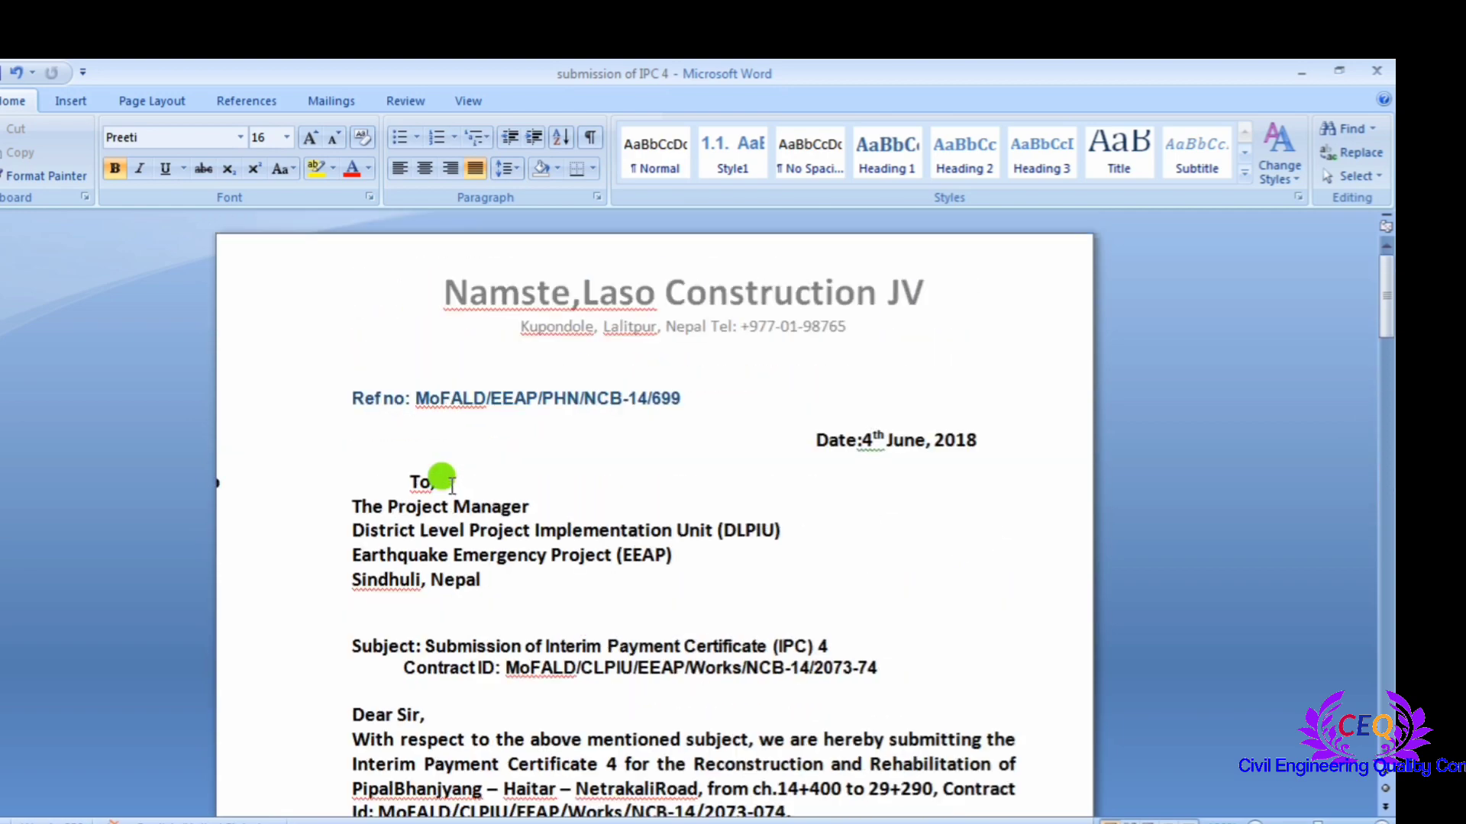
{"action": "scroll", "coordinate": [443, 480], "scroll_direction": "down", "scroll_amount": 1}
{"action": "scroll", "coordinate": [435, 481], "scroll_direction": "up", "scroll_amount": 1}
{"action": "scroll", "coordinate": [458, 378], "scroll_direction": "down", "scroll_amount": 4}
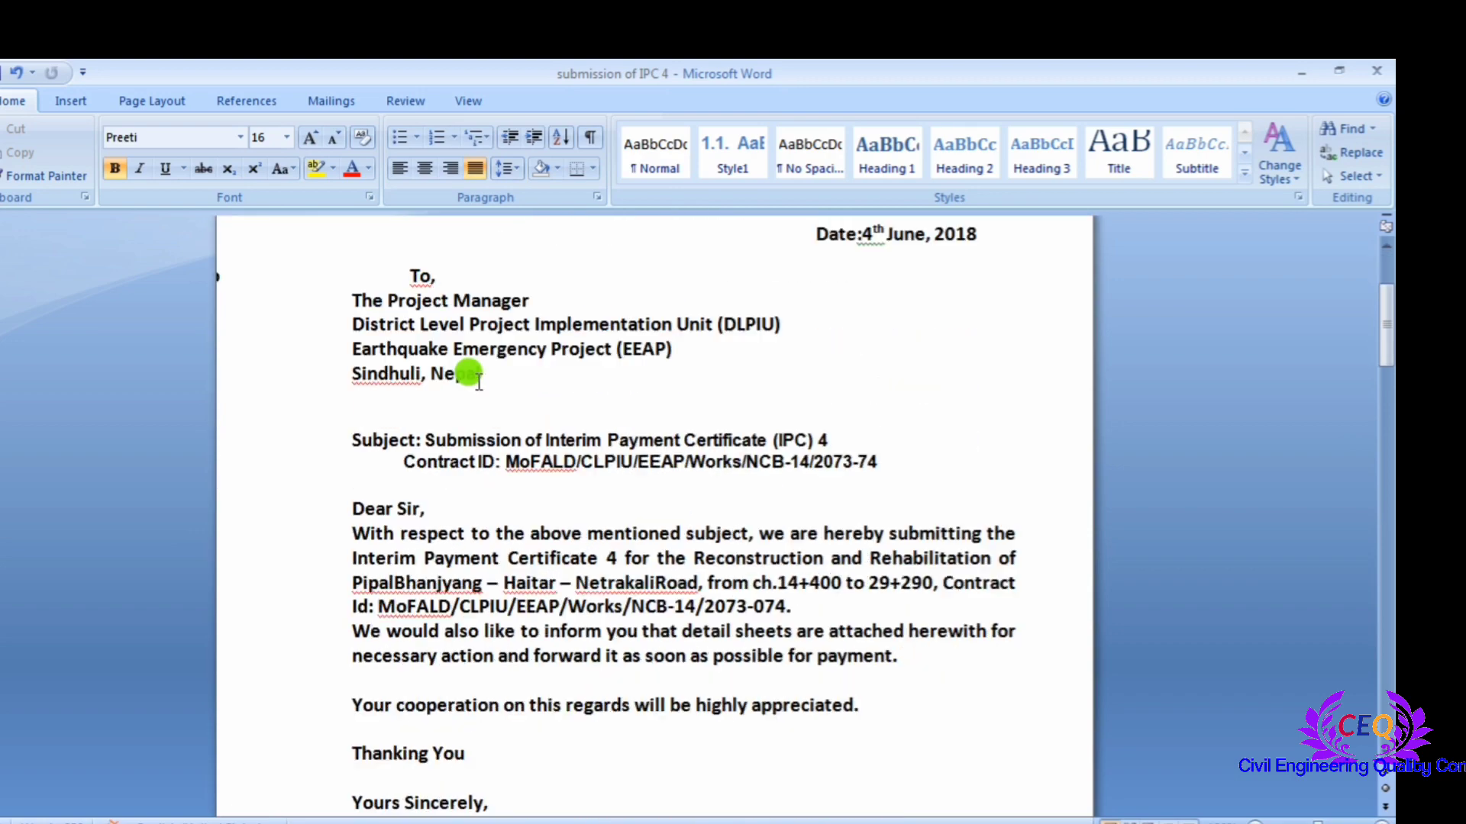
{"action": "scroll", "coordinate": [458, 380], "scroll_direction": "down", "scroll_amount": 1}
{"action": "scroll", "coordinate": [451, 380], "scroll_direction": "up", "scroll_amount": 4}
{"action": "scroll", "coordinate": [467, 389], "scroll_direction": "up", "scroll_amount": 1}
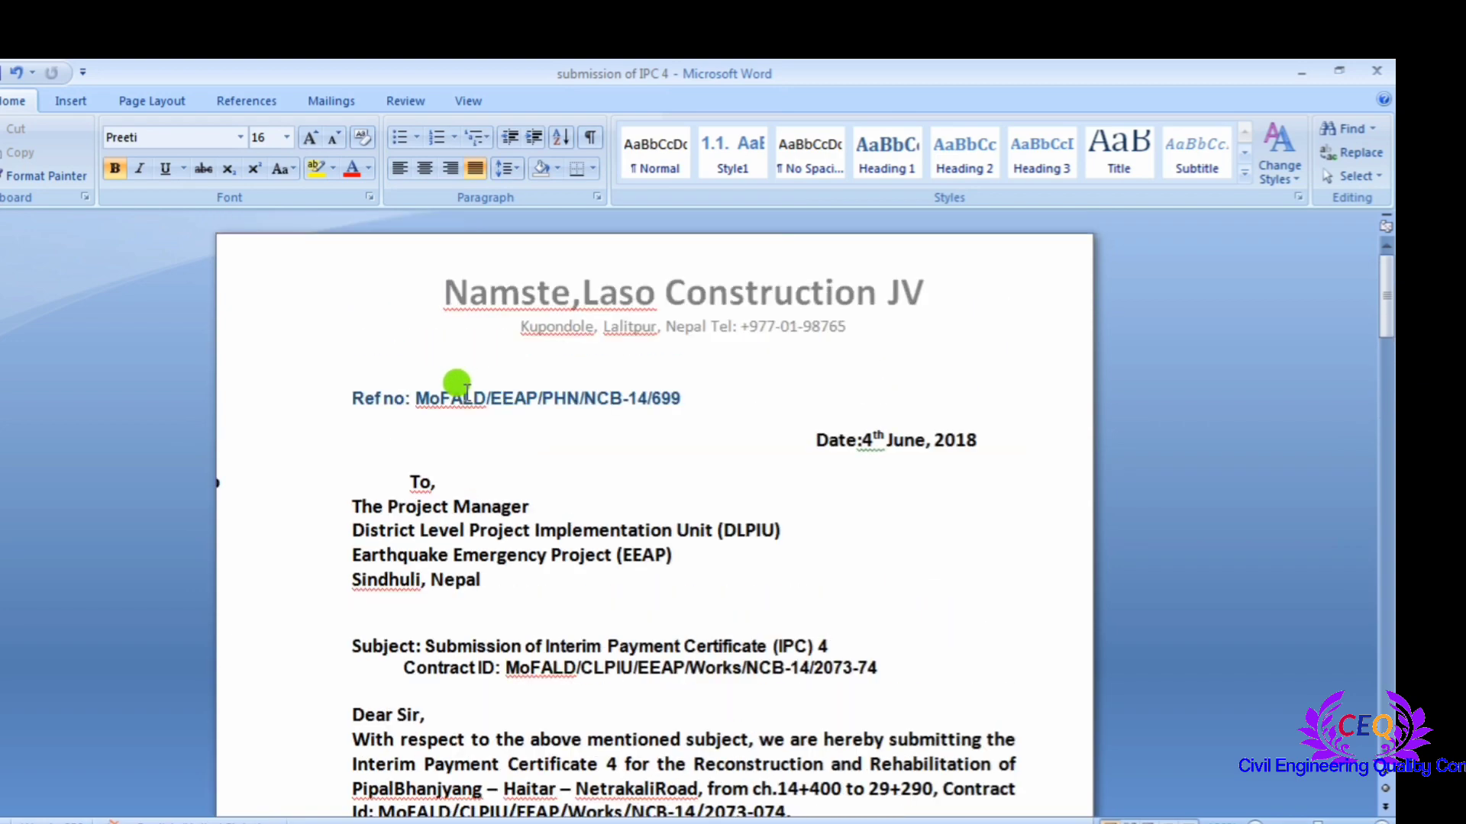
{"action": "scroll", "coordinate": [466, 391], "scroll_direction": "down", "scroll_amount": 6}
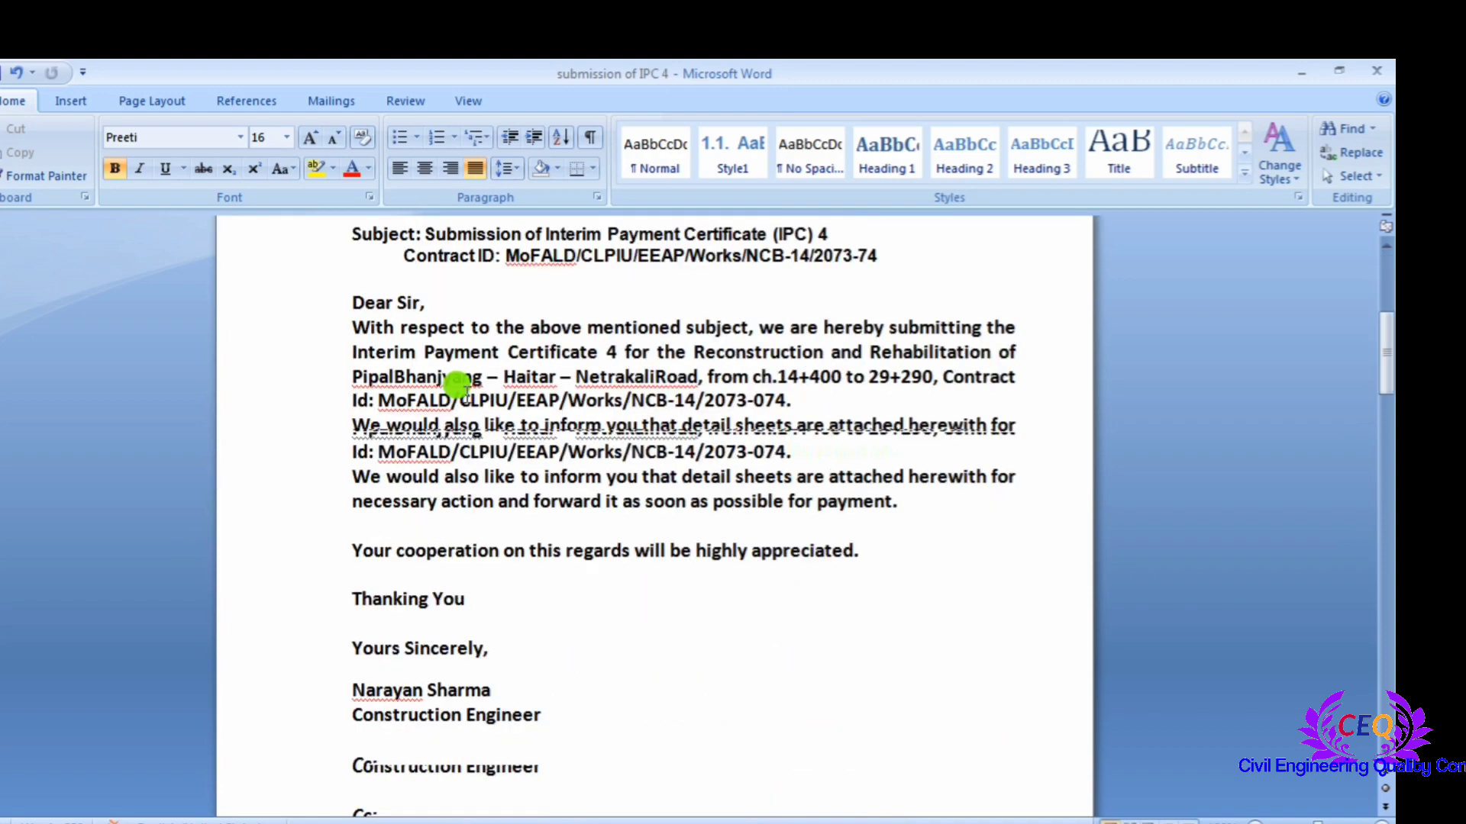
{"action": "scroll", "coordinate": [464, 392], "scroll_direction": "up", "scroll_amount": 3}
{"action": "scroll", "coordinate": [468, 394], "scroll_direction": "up", "scroll_amount": 3}
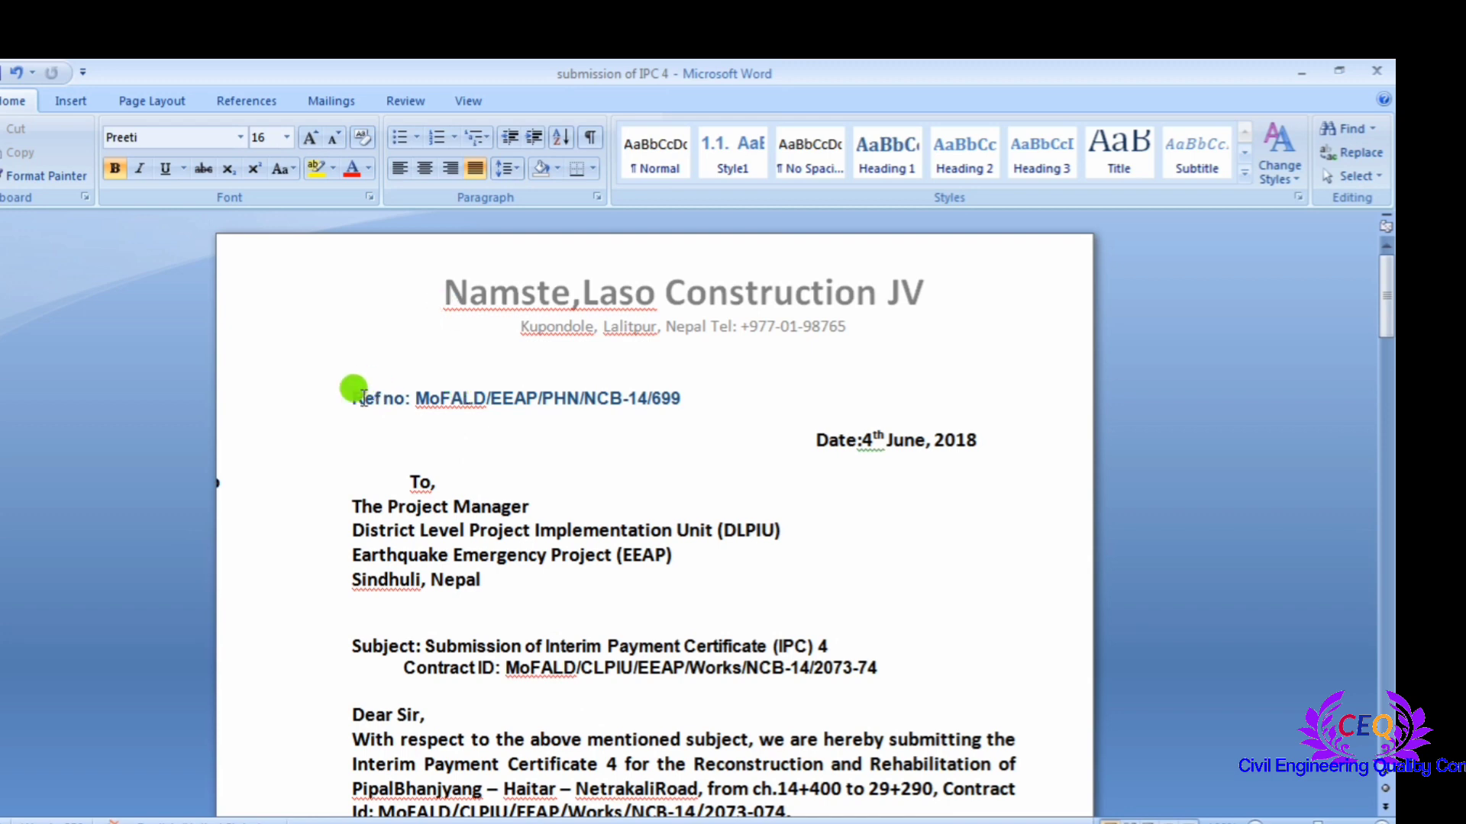
- Examine the opening of the English letter, covering the reference number, date, recipient address, subject line and contract ID
{"action": "scroll", "coordinate": [363, 396], "scroll_direction": "down", "scroll_amount": 1}
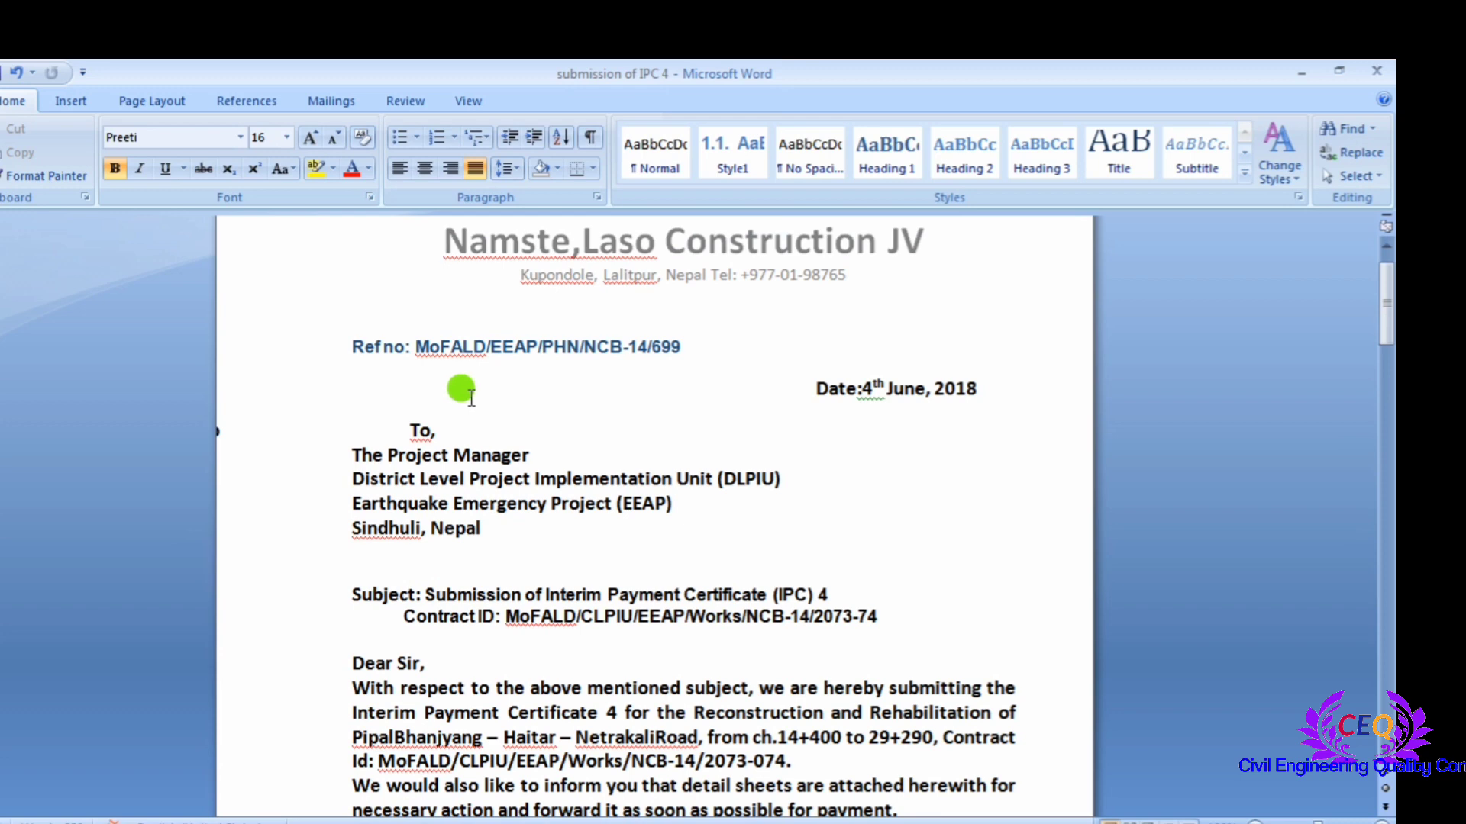
{"action": "scroll", "coordinate": [471, 396], "scroll_direction": "down", "scroll_amount": 1}
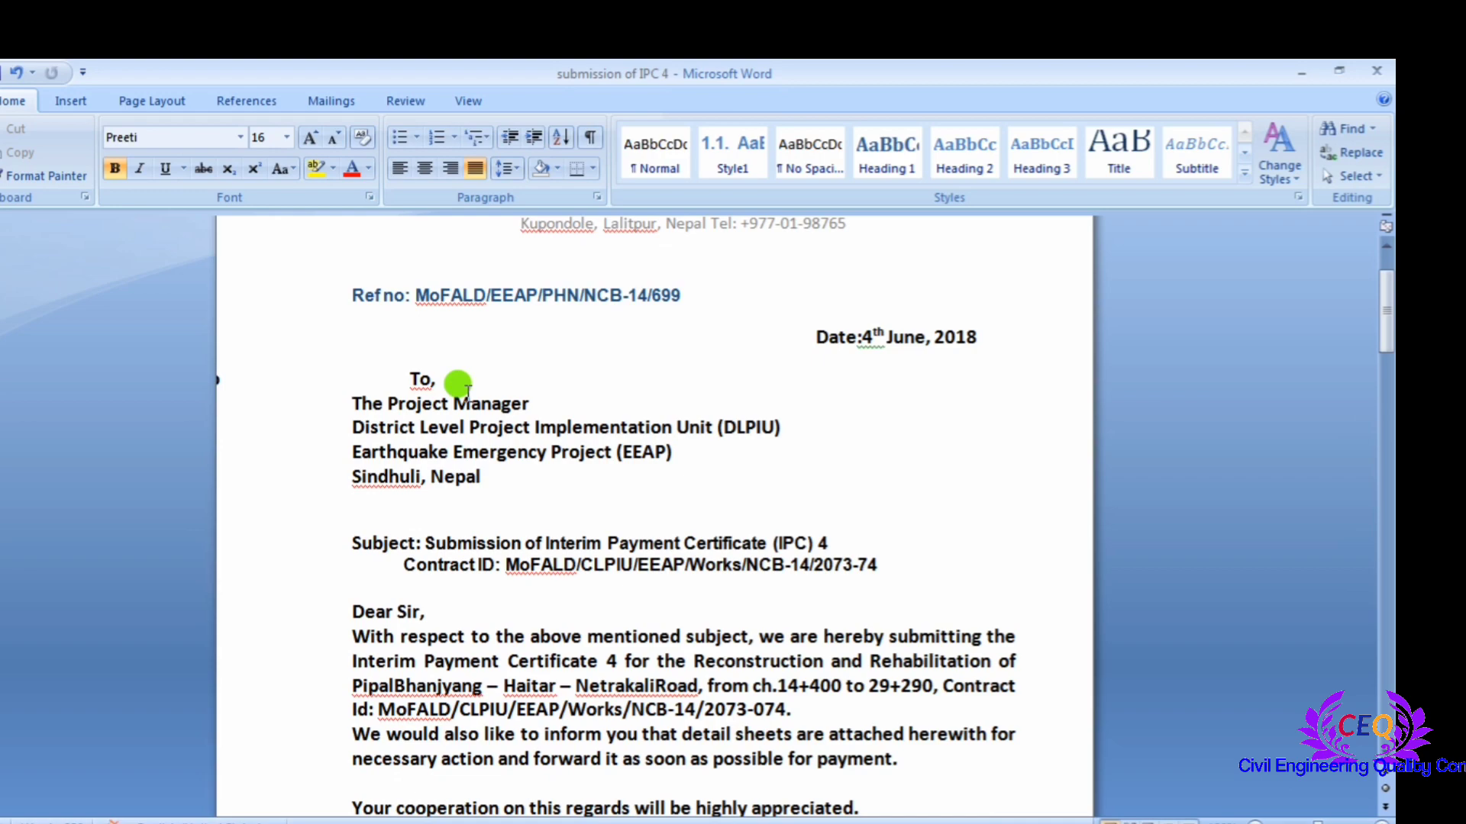
{"action": "scroll", "coordinate": [468, 391], "scroll_direction": "up", "scroll_amount": 1}
{"action": "scroll", "coordinate": [468, 390], "scroll_direction": "down", "scroll_amount": 2}
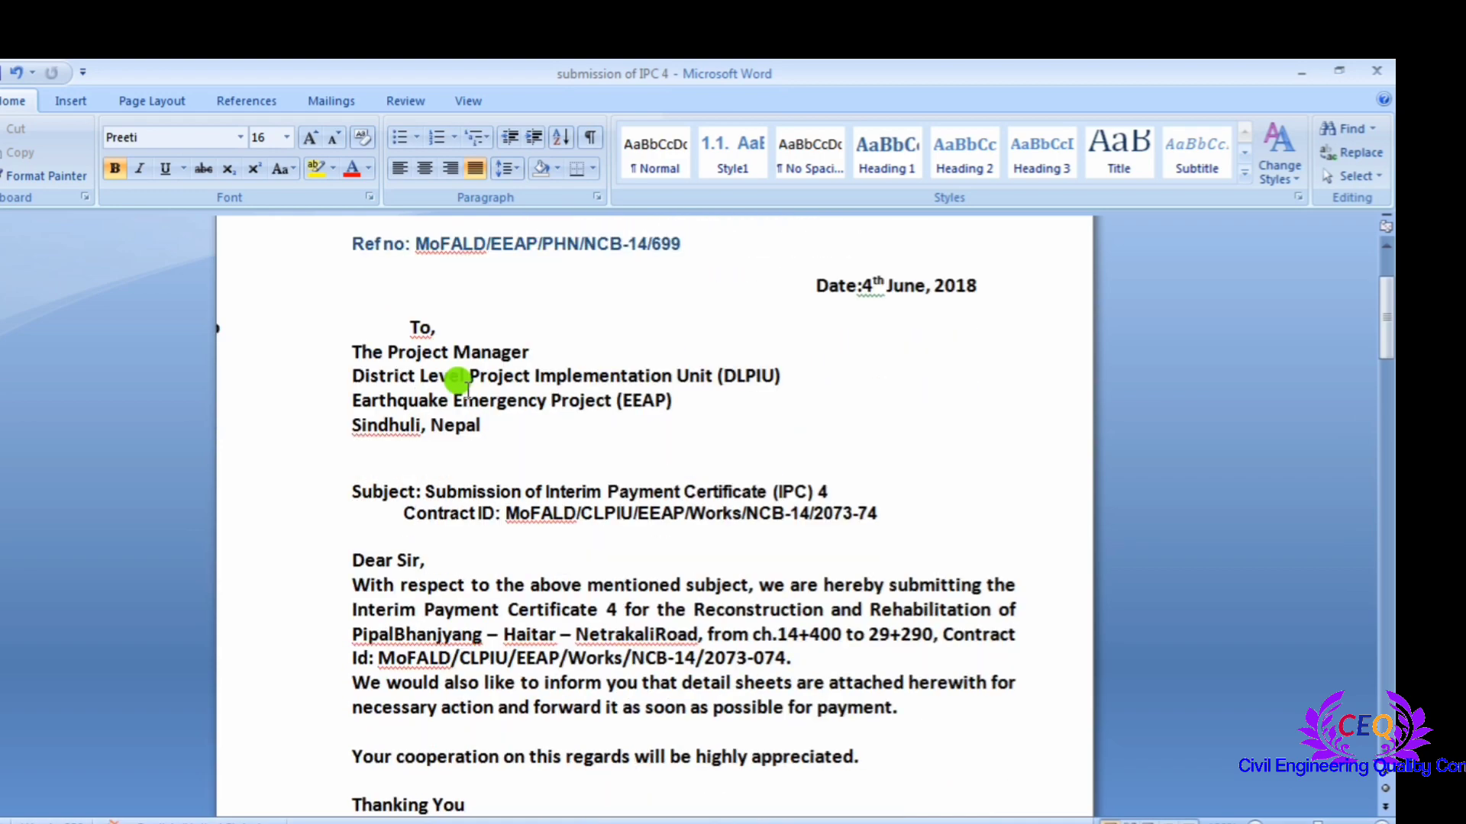
{"action": "scroll", "coordinate": [468, 389], "scroll_direction": "down", "scroll_amount": 2}
{"action": "scroll", "coordinate": [467, 391], "scroll_direction": "up", "scroll_amount": 5}
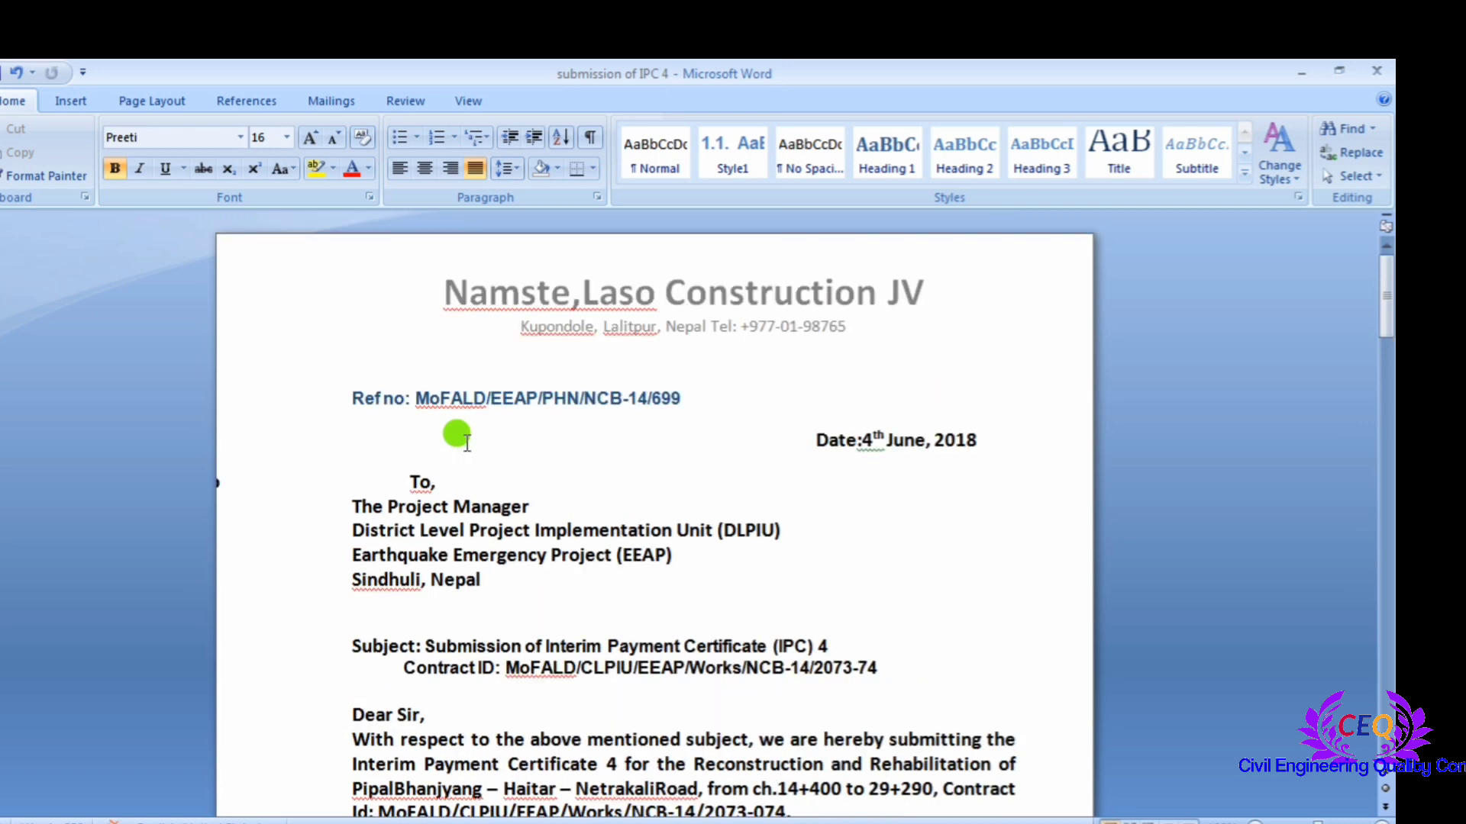
{"action": "scroll", "coordinate": [466, 441], "scroll_direction": "down", "scroll_amount": 2}
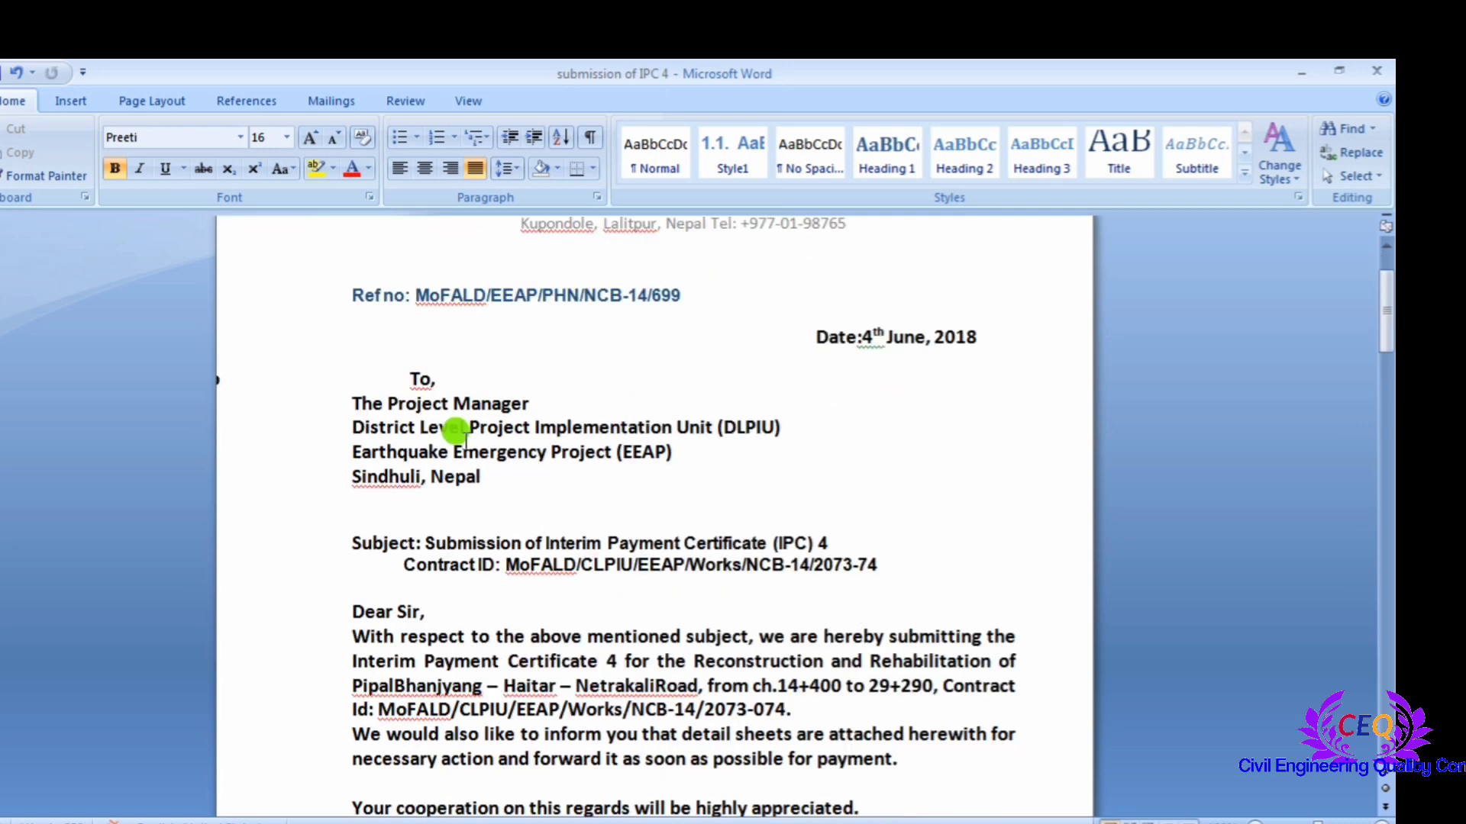
{"action": "scroll", "coordinate": [465, 432], "scroll_direction": "up", "scroll_amount": 2}
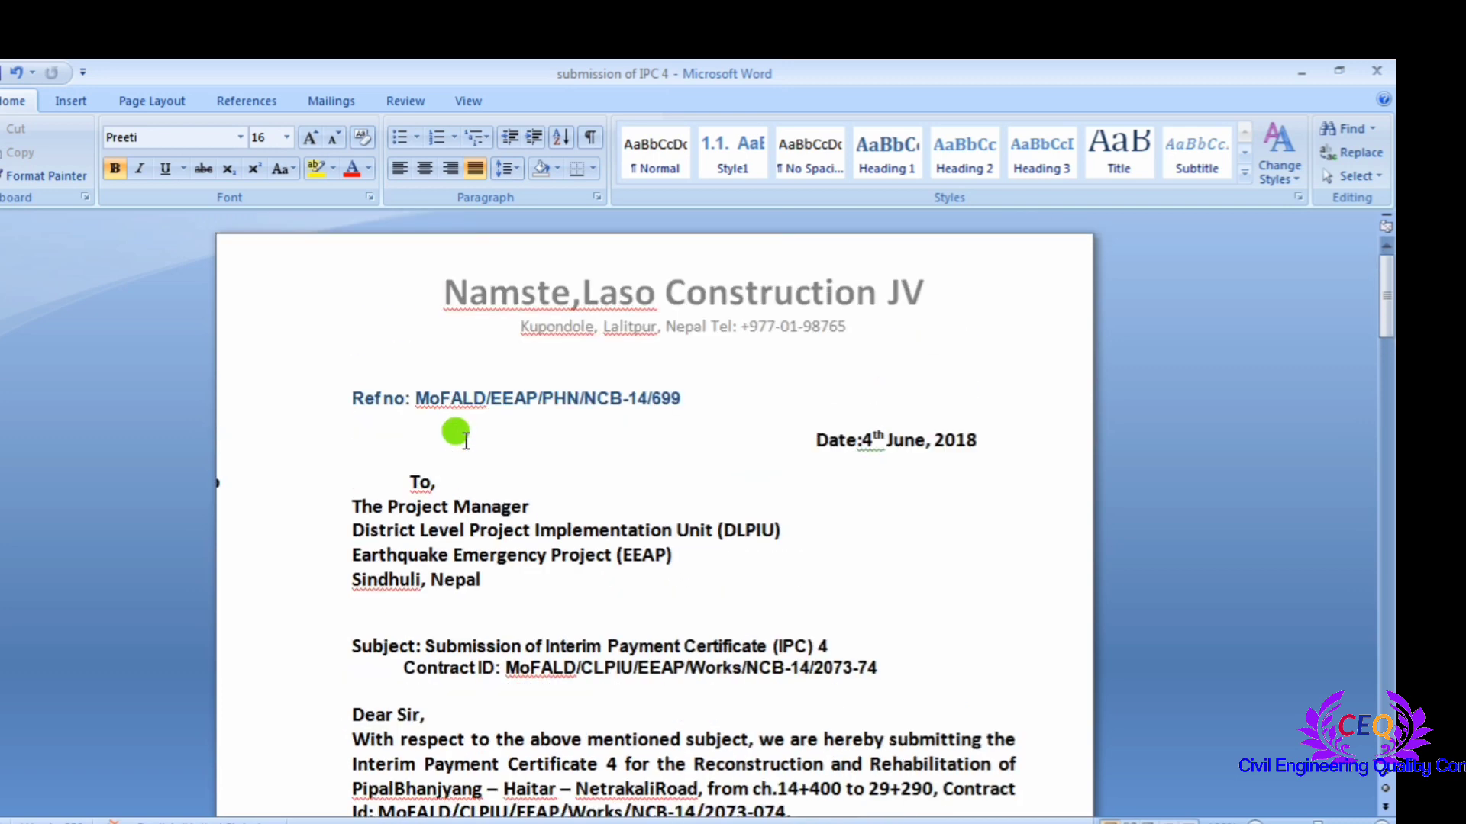
{"action": "scroll", "coordinate": [466, 439], "scroll_direction": "down", "scroll_amount": 1}
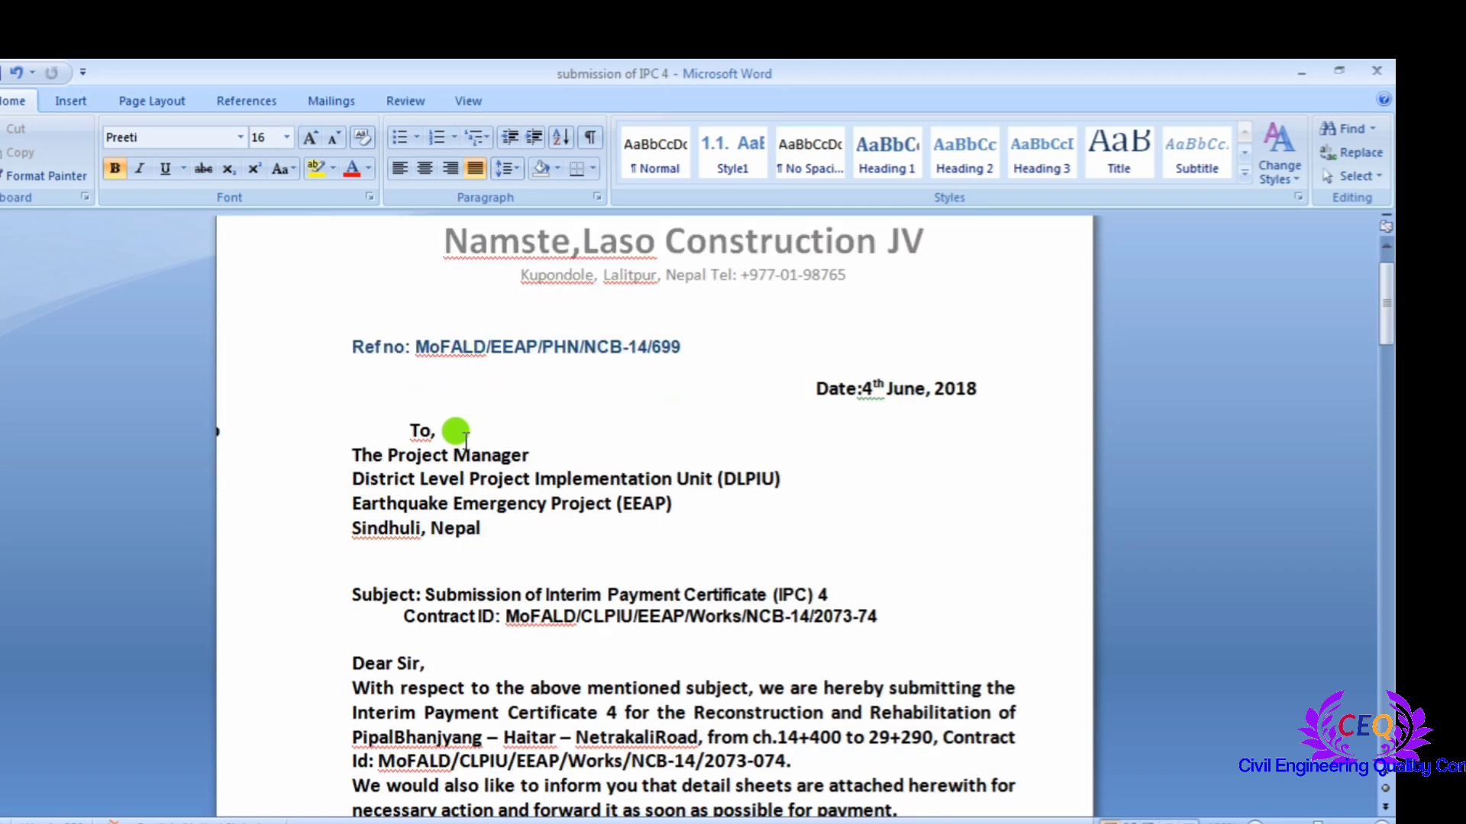
{"action": "scroll", "coordinate": [465, 438], "scroll_direction": "down", "scroll_amount": 3}
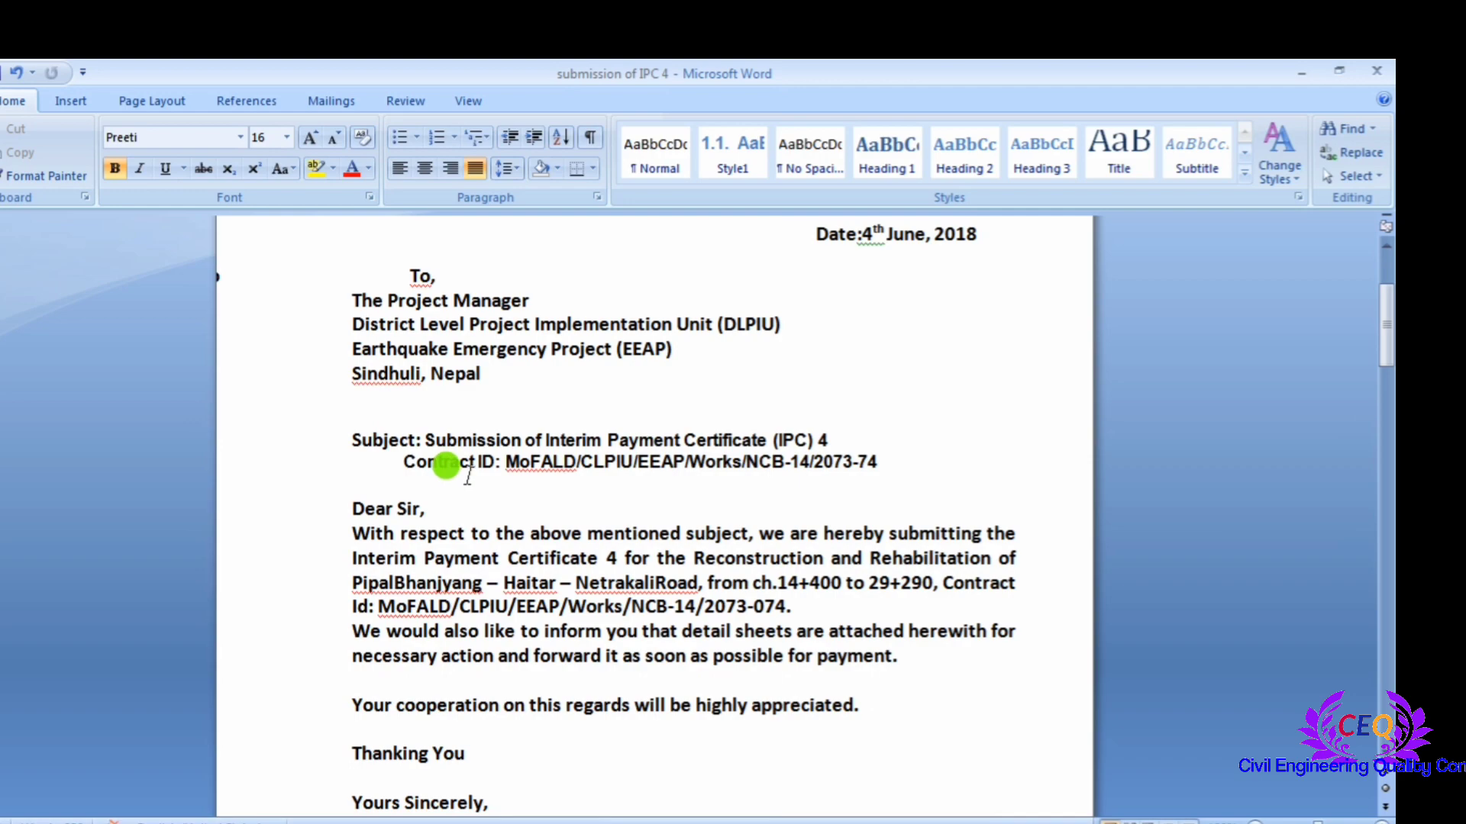
{"action": "scroll", "coordinate": [465, 473], "scroll_direction": "down", "scroll_amount": 3}
{"action": "scroll", "coordinate": [465, 469], "scroll_direction": "up", "scroll_amount": 5}
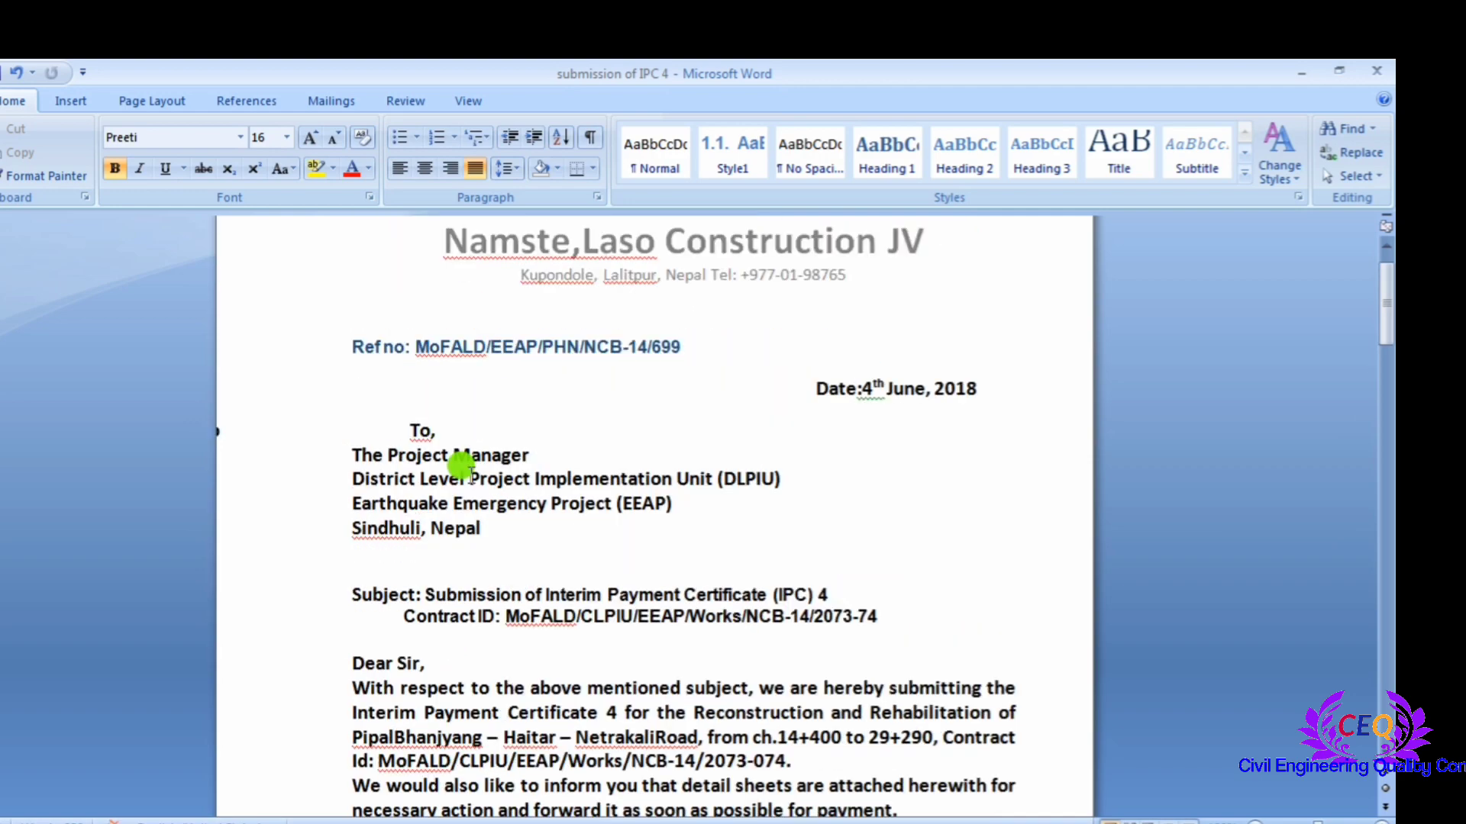
{"action": "scroll", "coordinate": [435, 378], "scroll_direction": "down", "scroll_amount": 4}
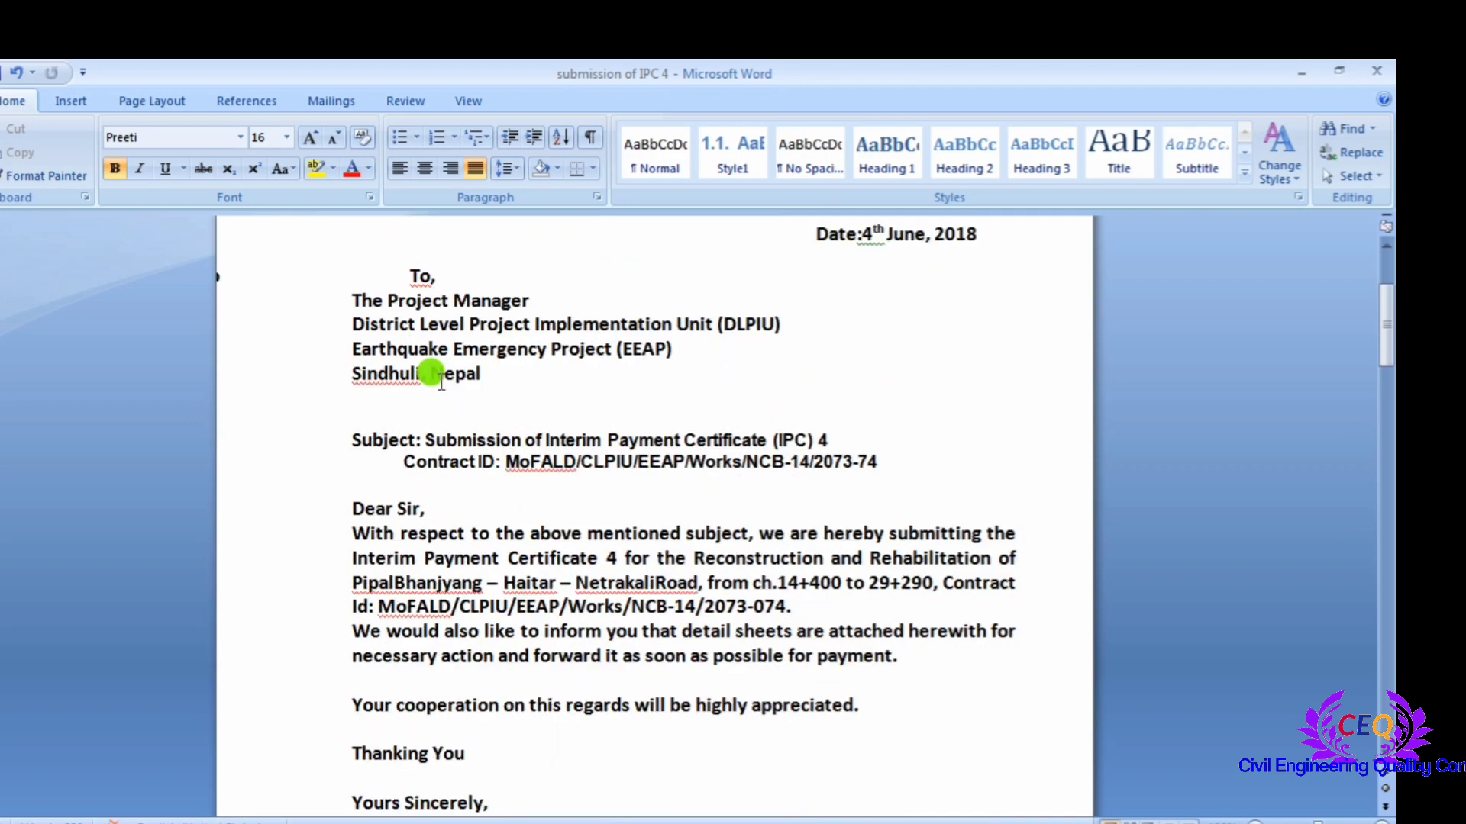
- Review the English letter's subject, contract ID, salutation and body paragraphs, checking them against the recipient block and letterhead
{"action": "scroll", "coordinate": [435, 432], "scroll_direction": "up", "scroll_amount": 1}
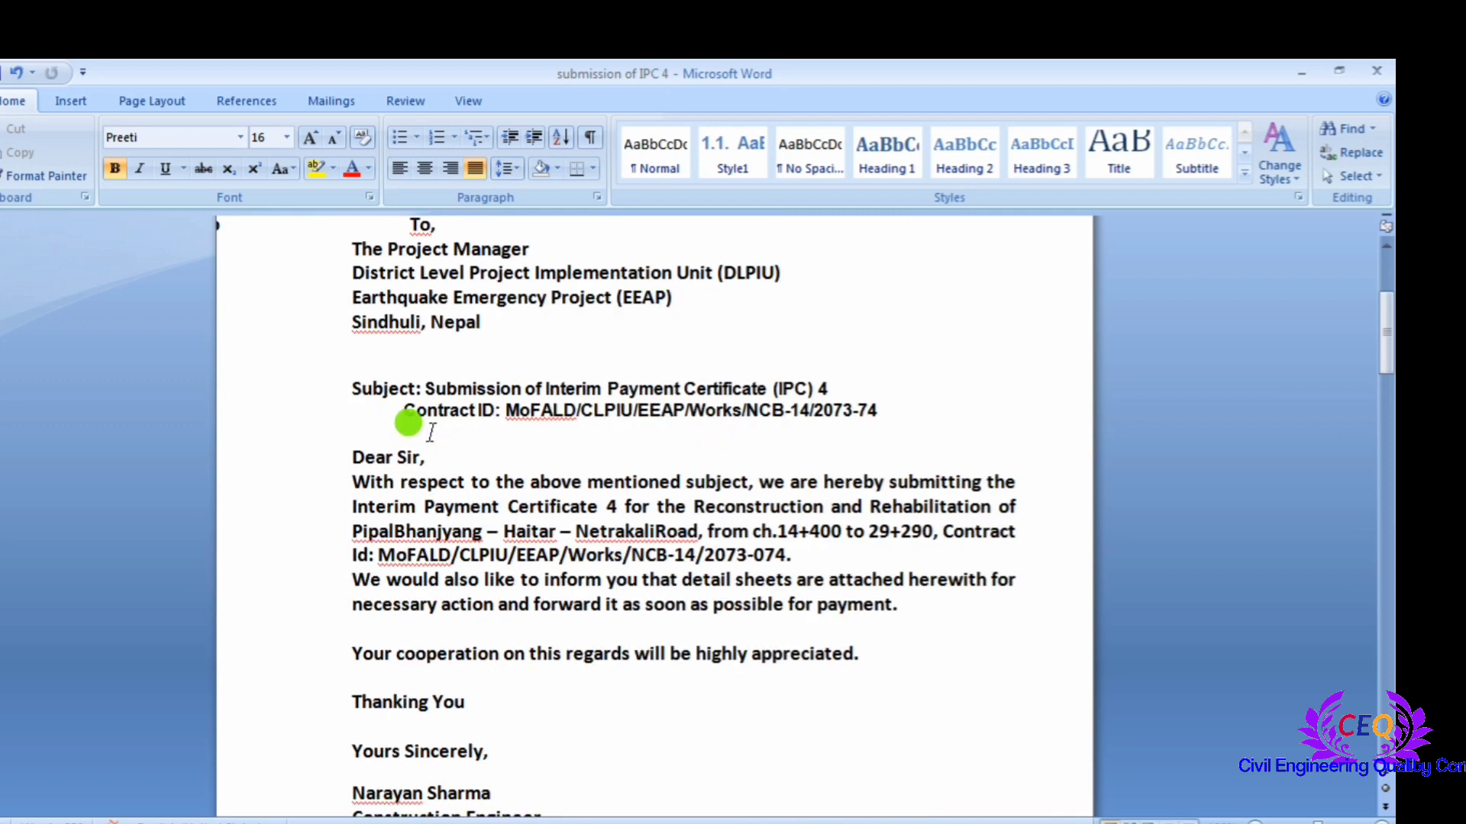
{"action": "scroll", "coordinate": [431, 432], "scroll_direction": "down", "scroll_amount": 1}
{"action": "left_click", "coordinate": [451, 403]}
{"action": "type", "text": ","}
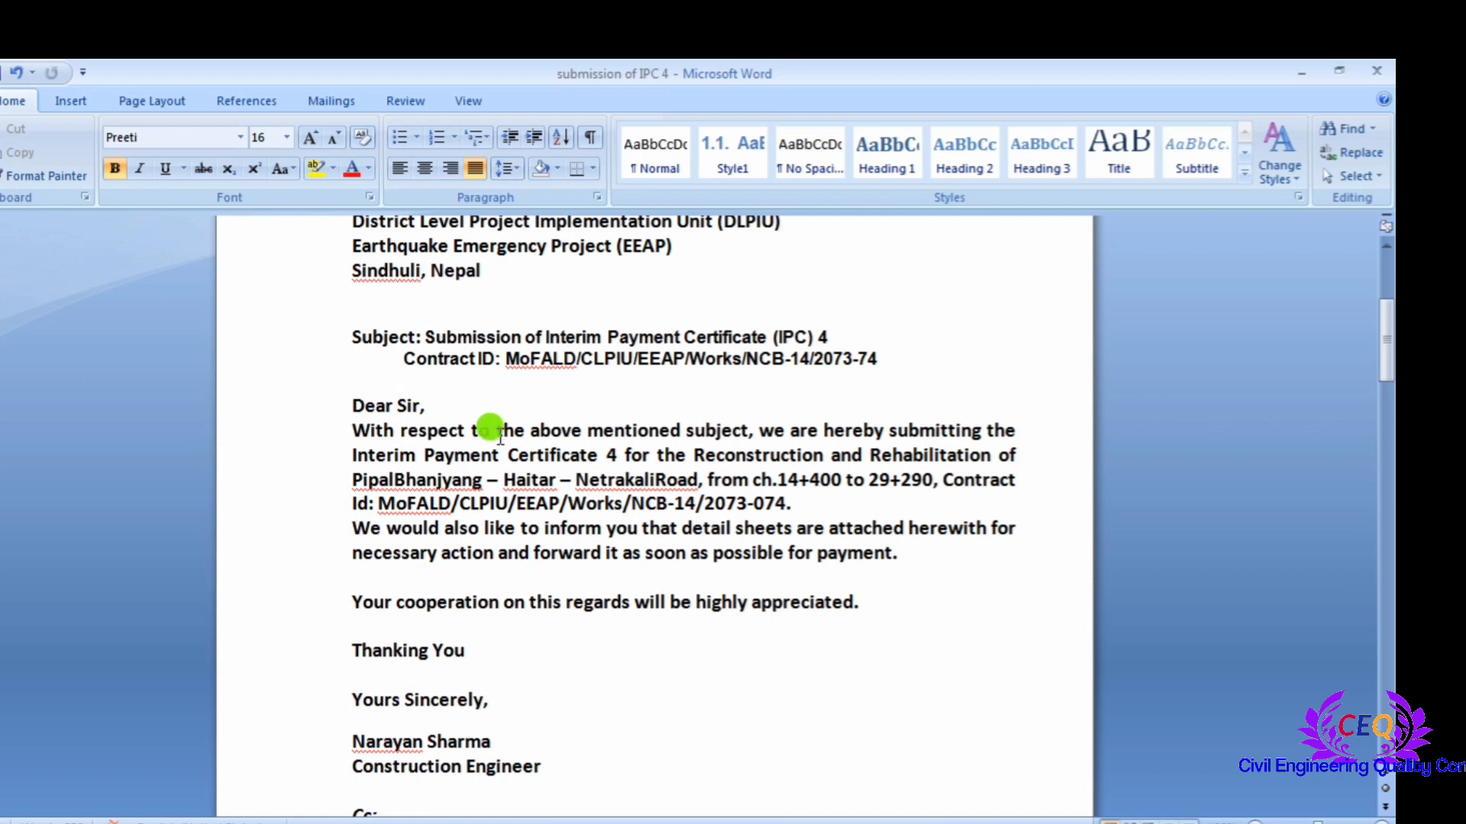
{"action": "scroll", "coordinate": [496, 434], "scroll_direction": "up", "scroll_amount": 3}
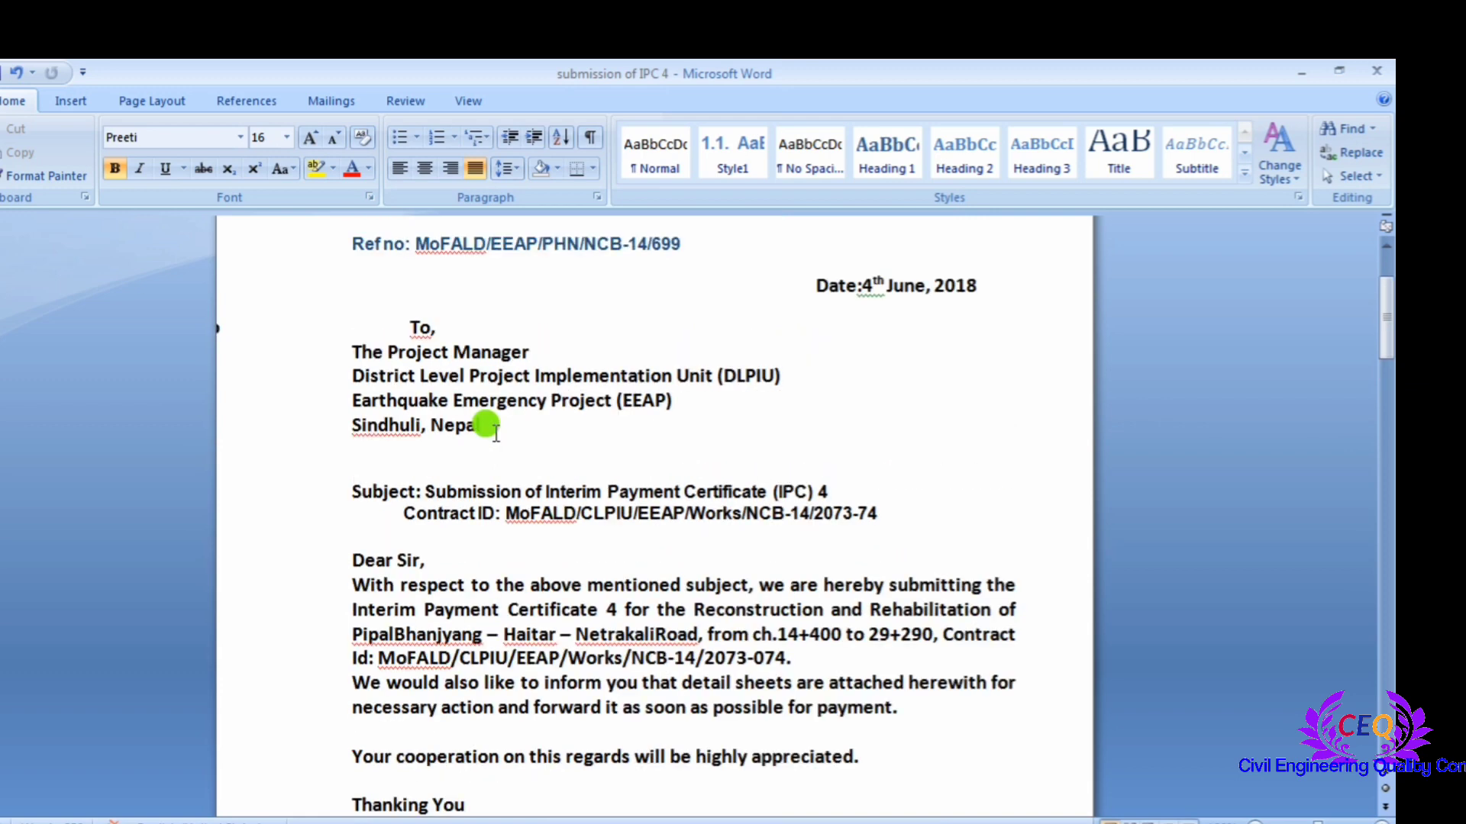
{"action": "scroll", "coordinate": [496, 431], "scroll_direction": "down", "scroll_amount": 8}
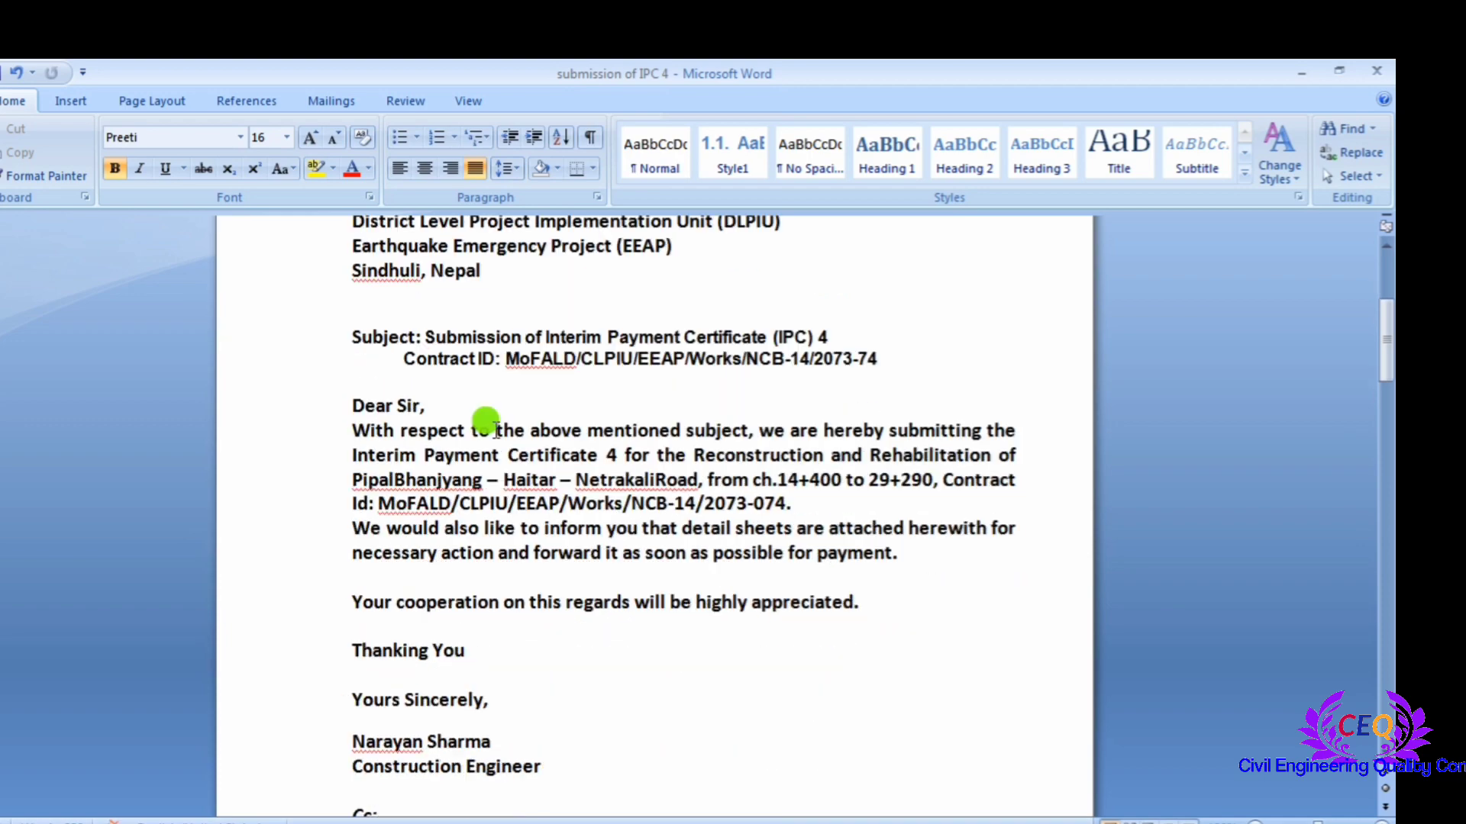
{"action": "scroll", "coordinate": [496, 431], "scroll_direction": "up", "scroll_amount": 12}
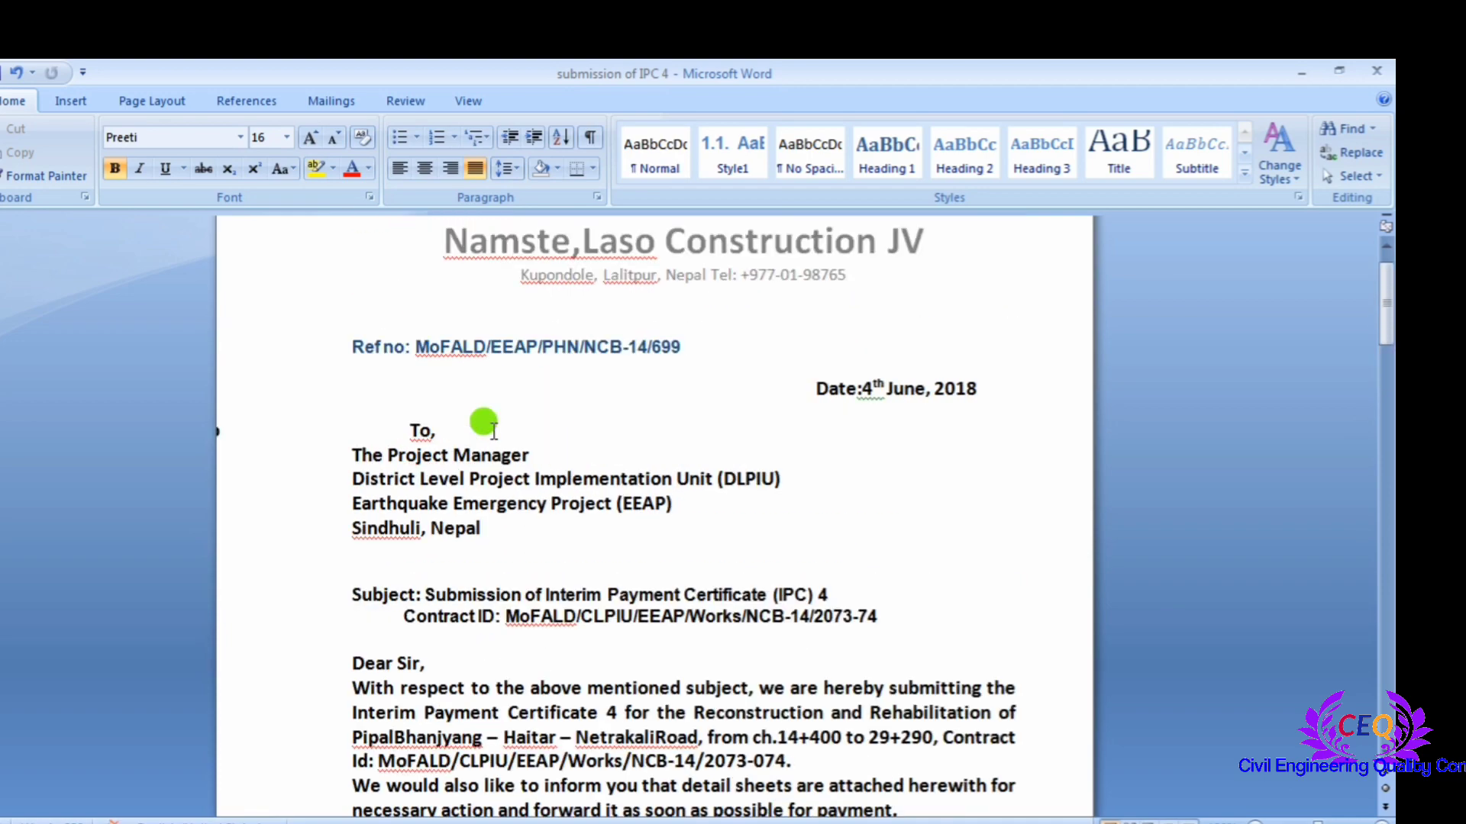
- Read the English letter's body, closing, signature block, Cc list and footer, and return to its letterhead
{"action": "scroll", "coordinate": [494, 431], "scroll_direction": "down", "scroll_amount": 3}
{"action": "scroll", "coordinate": [494, 431], "scroll_direction": "down", "scroll_amount": 7}
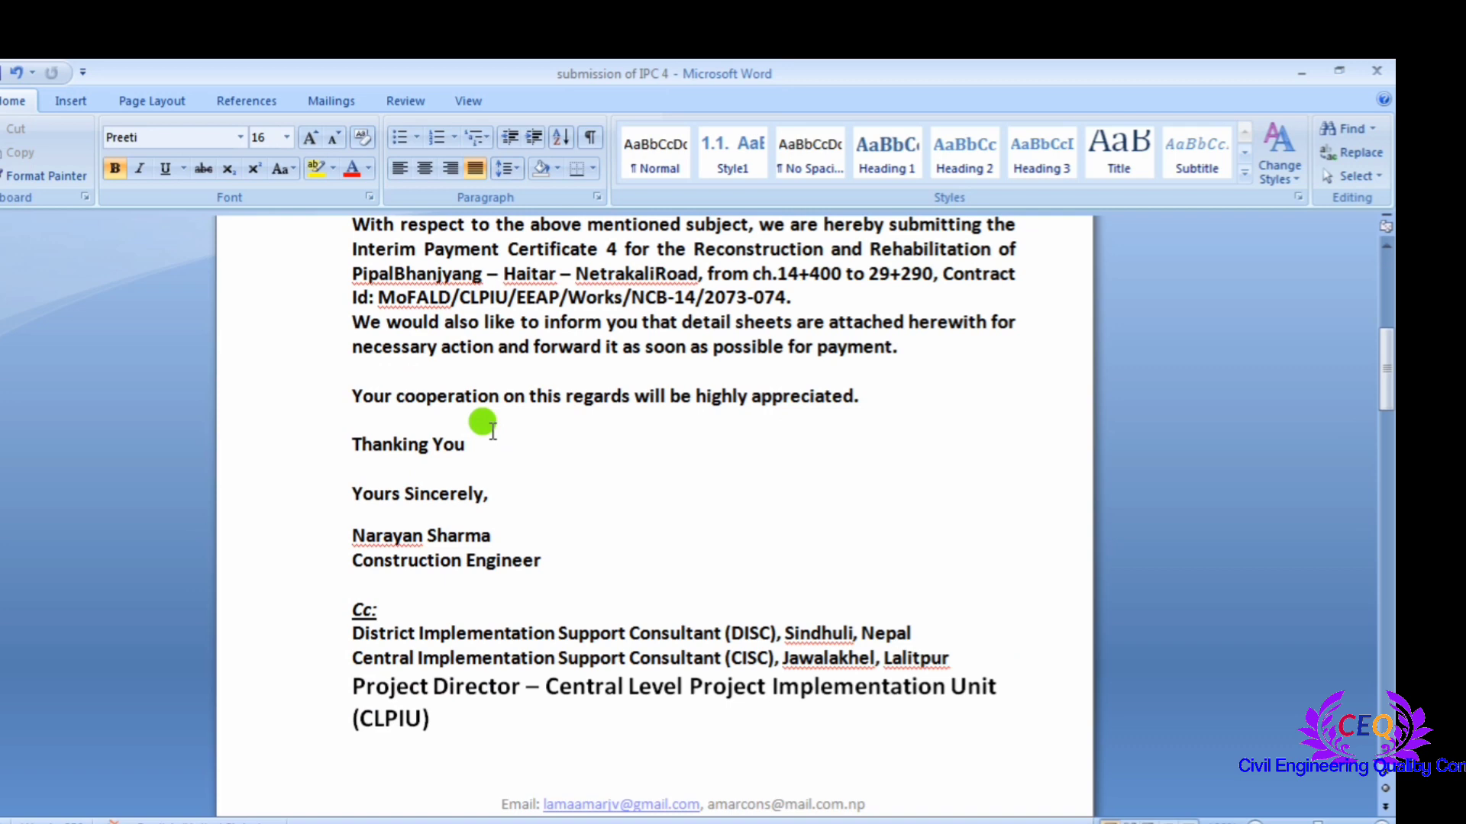
{"action": "scroll", "coordinate": [492, 431], "scroll_direction": "down", "scroll_amount": 2}
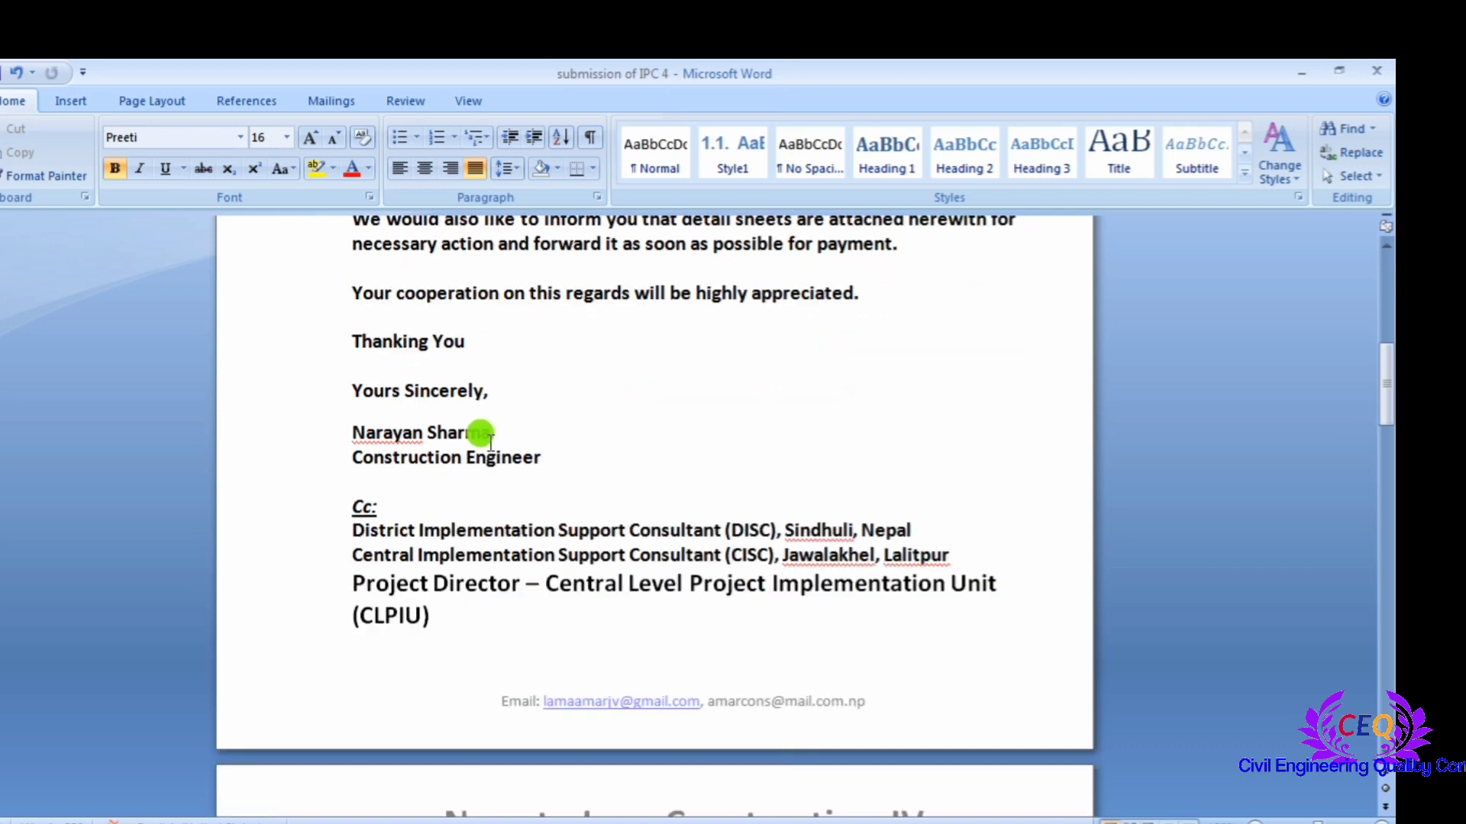
{"action": "scroll", "coordinate": [490, 435], "scroll_direction": "up", "scroll_amount": 3}
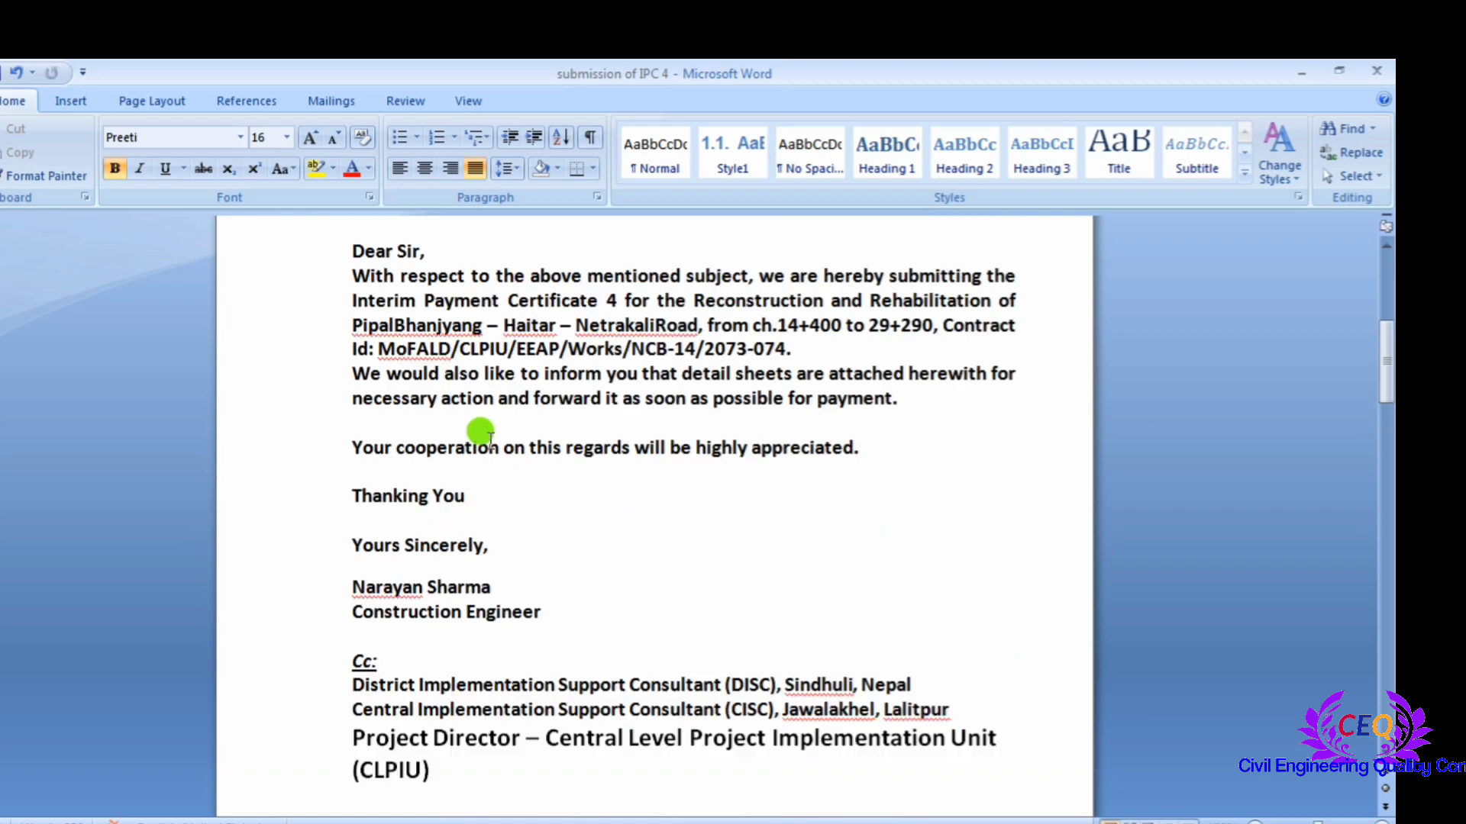
{"action": "scroll", "coordinate": [490, 435], "scroll_direction": "up", "scroll_amount": 8}
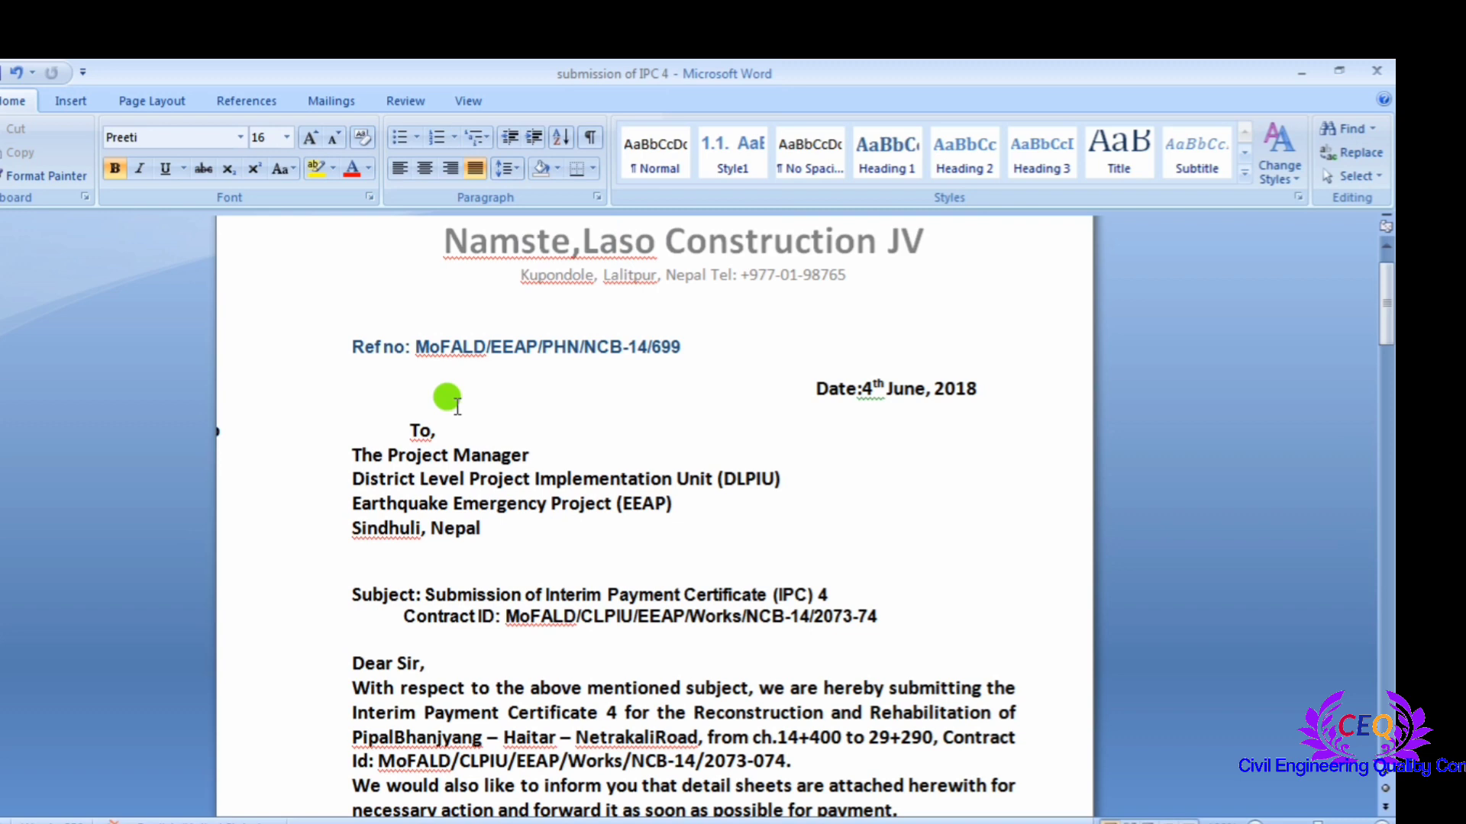
- Go through the English letter once more from its reference number and date to the closing and Cc list
{"action": "scroll", "coordinate": [456, 405], "scroll_direction": "up", "scroll_amount": 1}
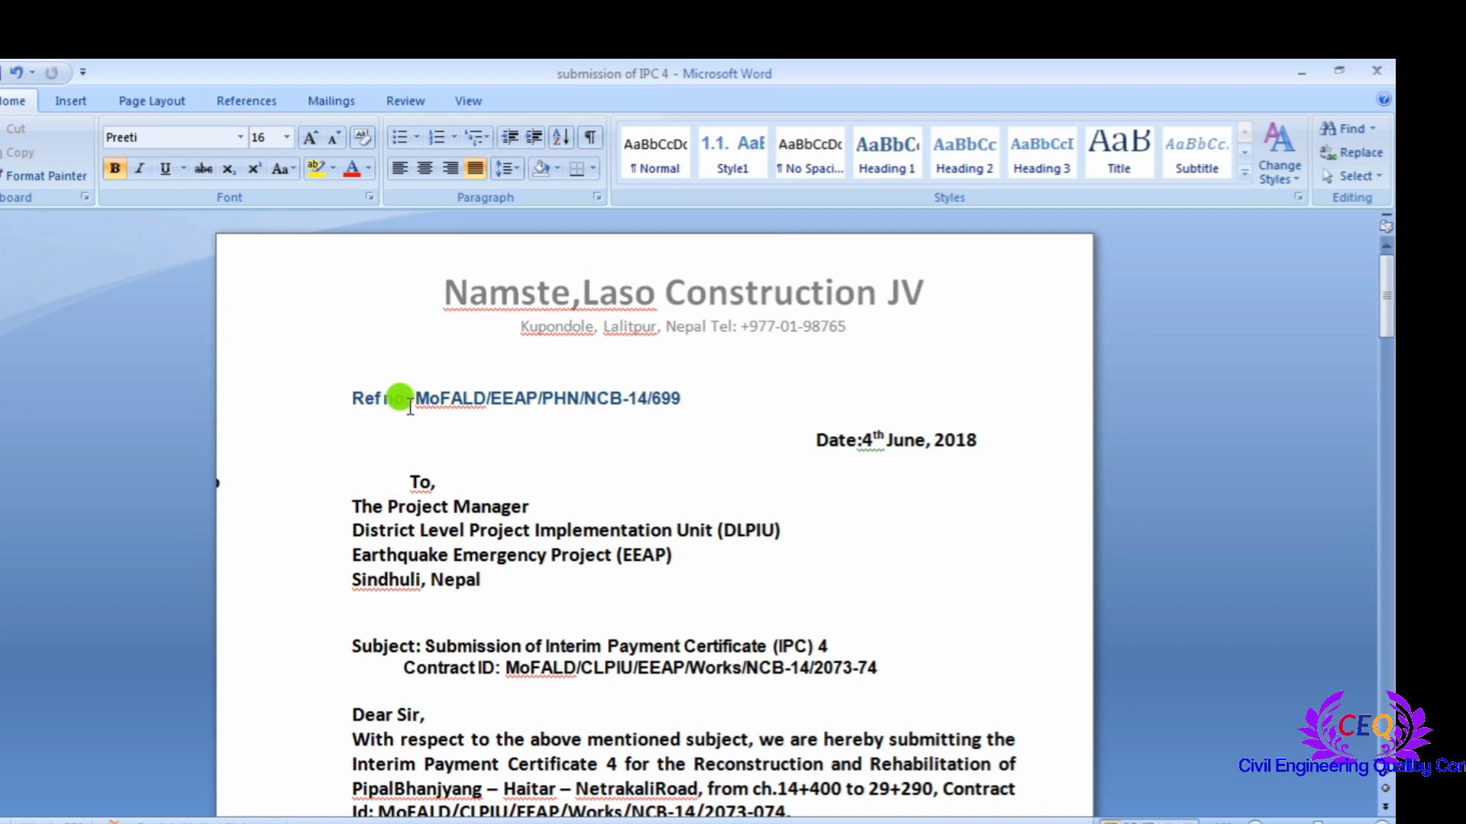
{"action": "scroll", "coordinate": [410, 407], "scroll_direction": "down", "scroll_amount": 1}
{"action": "scroll", "coordinate": [410, 407], "scroll_direction": "down", "scroll_amount": 3}
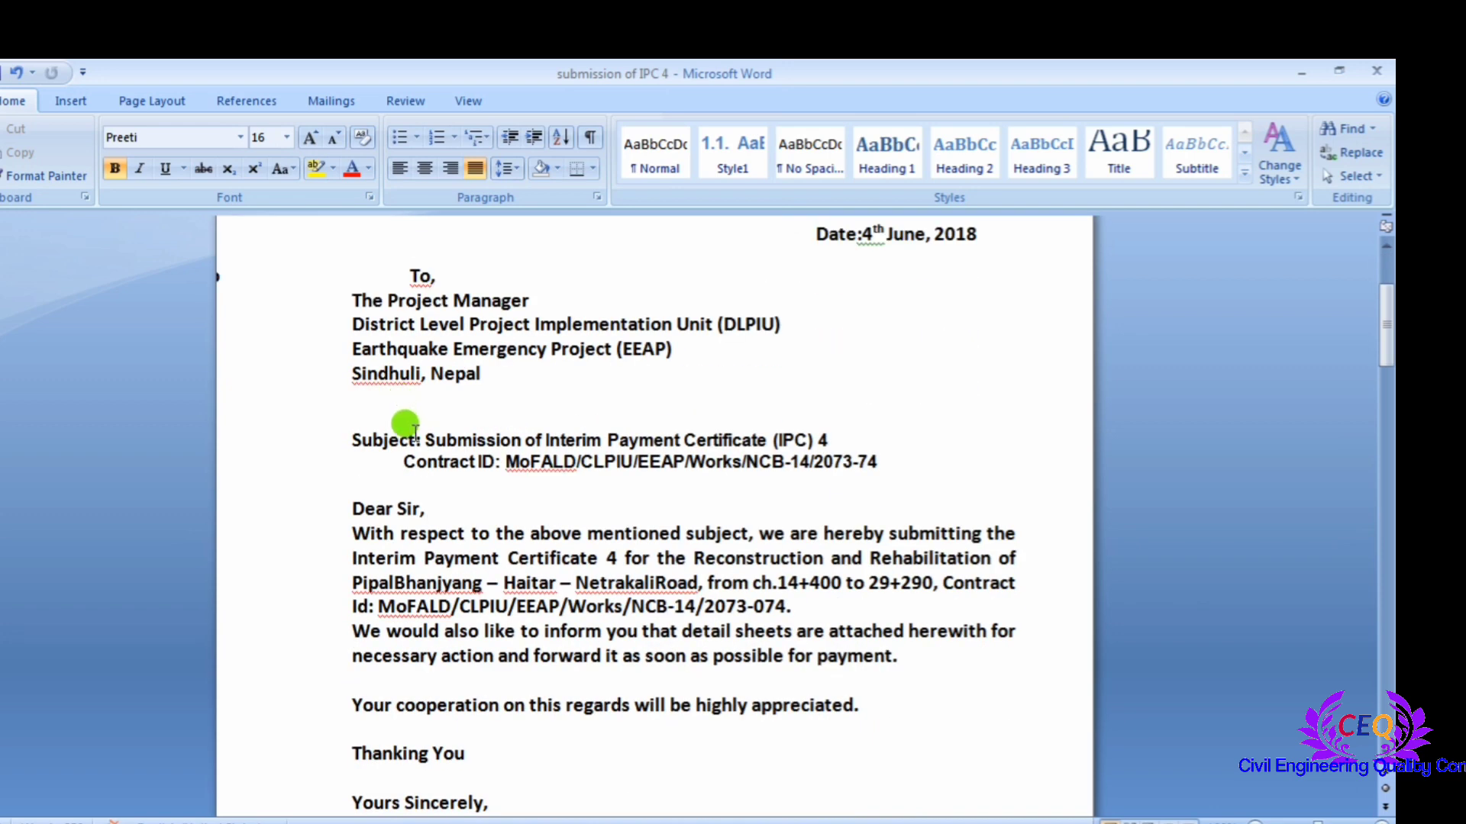
{"action": "scroll", "coordinate": [413, 432], "scroll_direction": "down", "scroll_amount": 2}
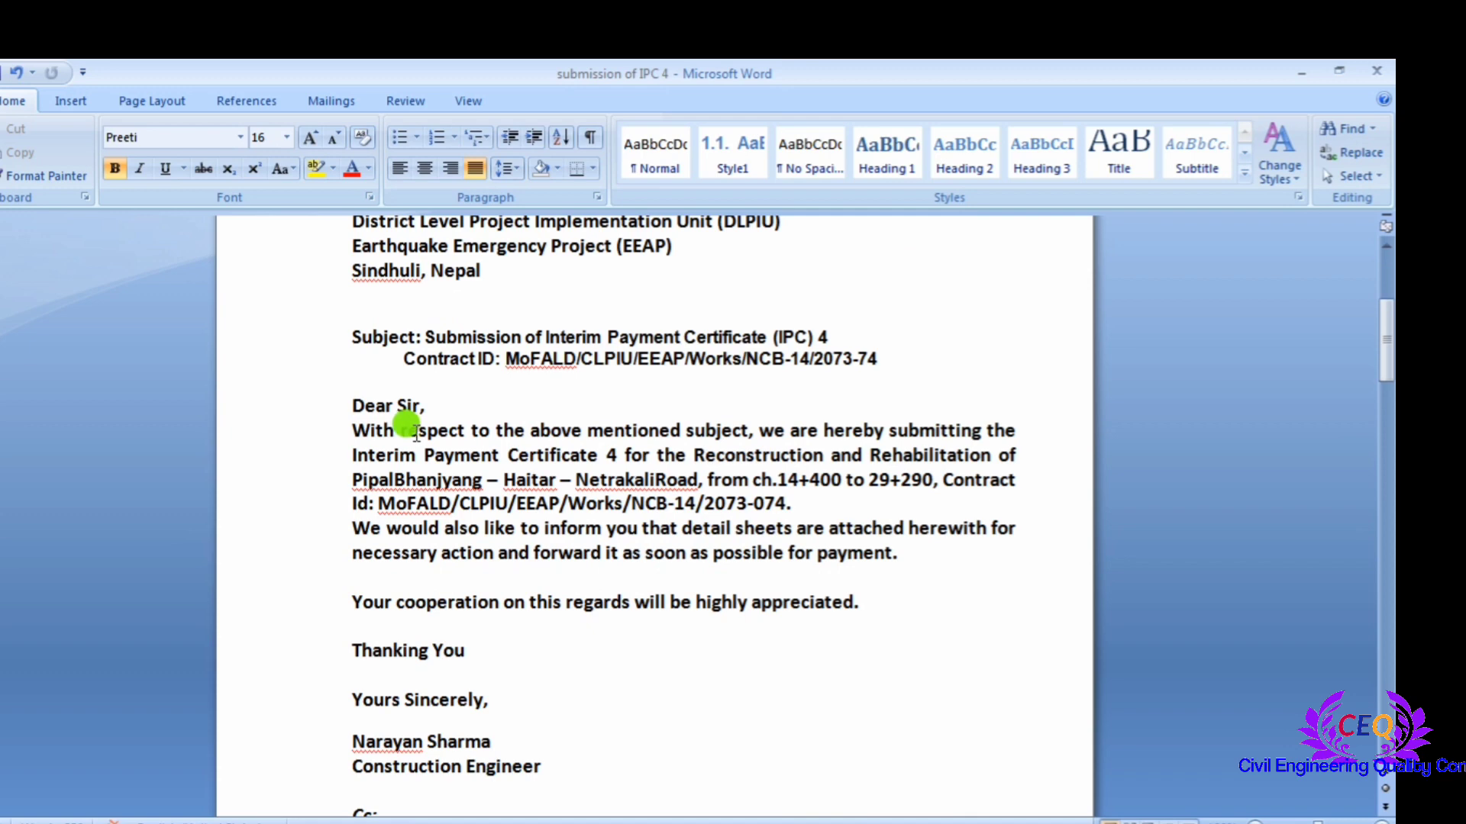
{"action": "scroll", "coordinate": [549, 510], "scroll_direction": "down", "scroll_amount": 1}
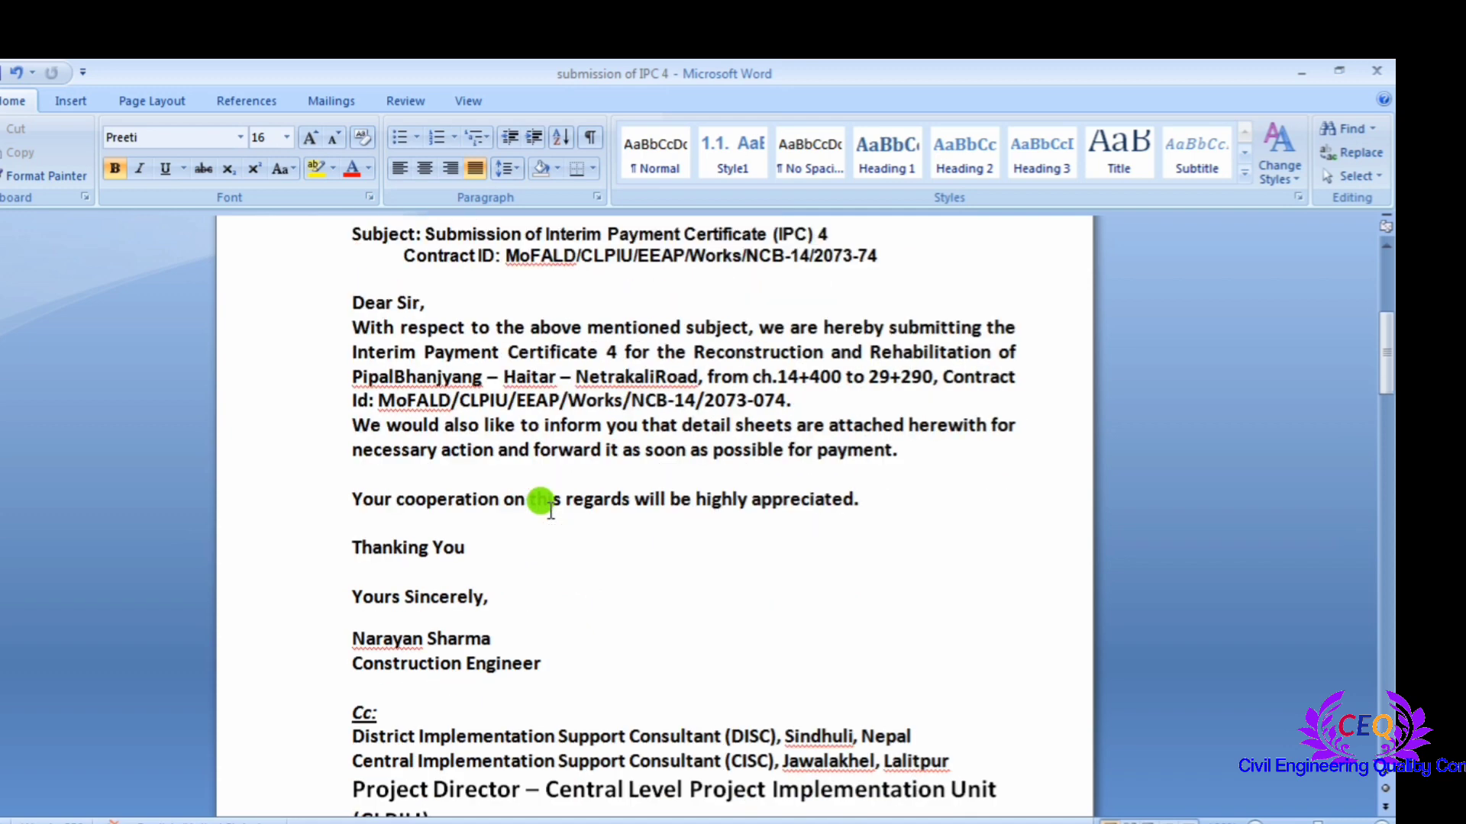